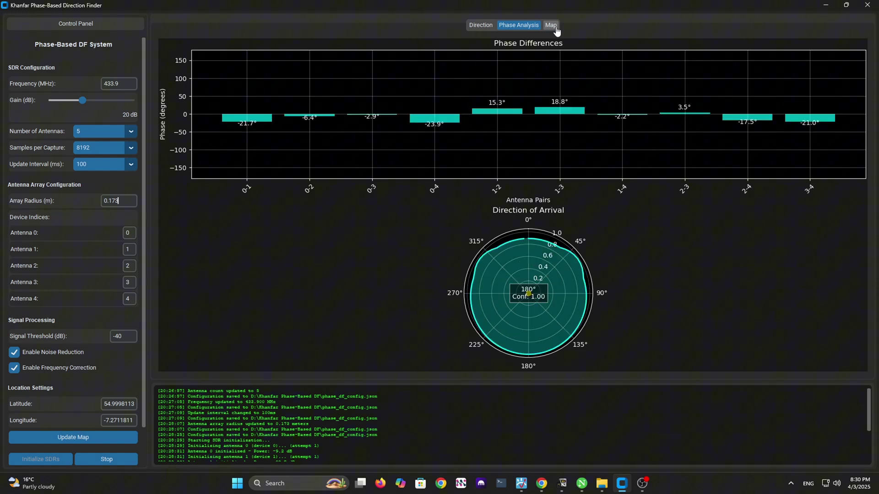
Switch the display area to the Map view of the direction finding location
{"action": "left_click", "coordinate": [551, 25]}
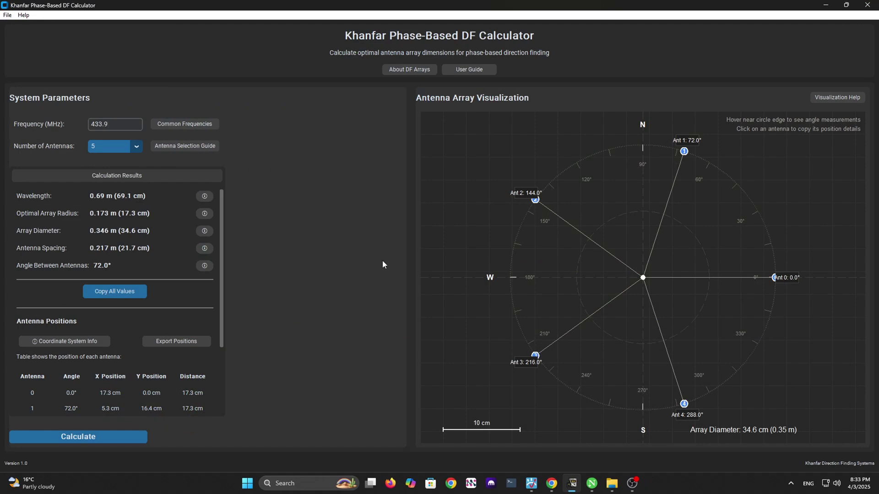
{"action": "mouse_move", "coordinate": [222, 240]}
{"action": "left_mouse_down"}
{"action": "mouse_move", "coordinate": [217, 359]}
{"action": "mouse_move", "coordinate": [230, 252]}
{"action": "left_mouse_up"}
{"action": "left_click", "coordinate": [110, 145]}
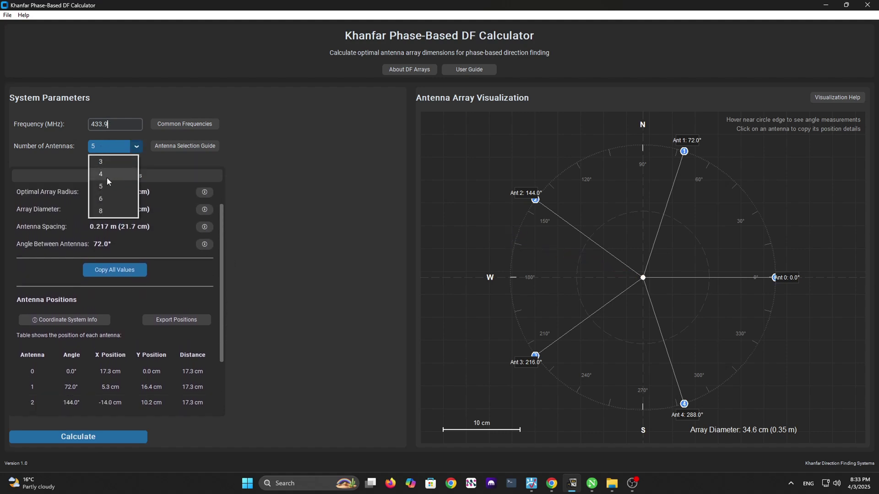
{"action": "left_click", "coordinate": [103, 198]}
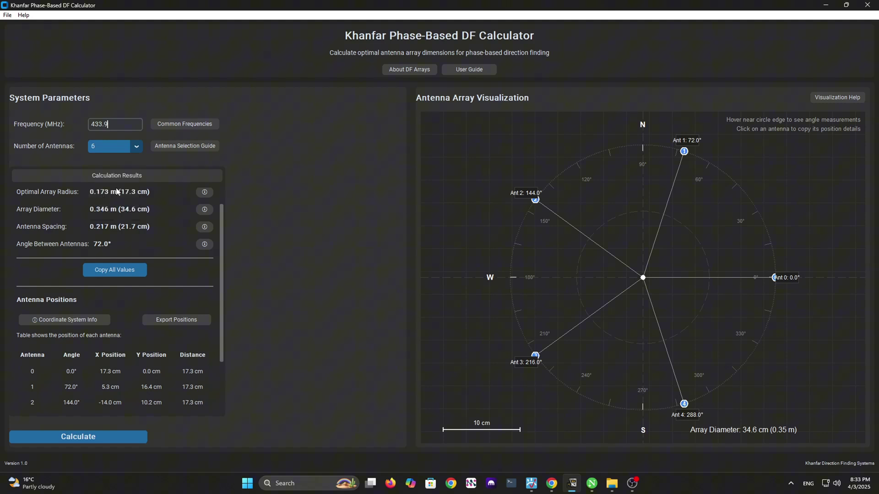
{"action": "left_click", "coordinate": [117, 436]}
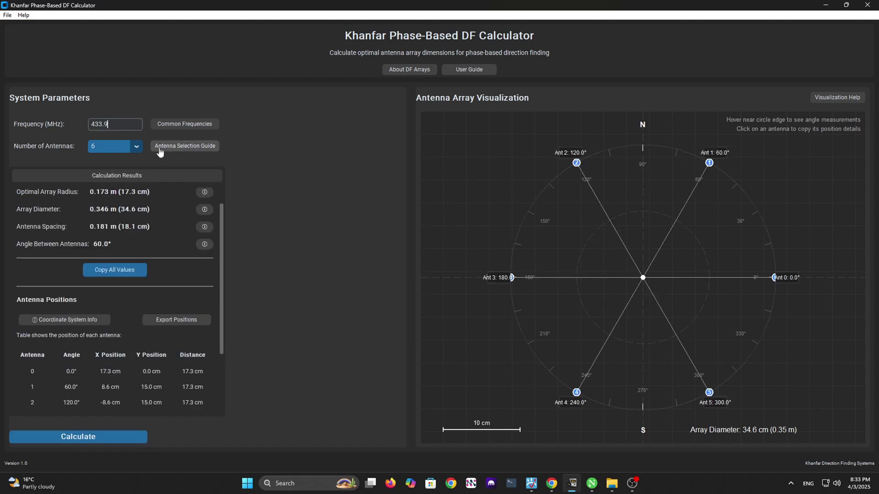
{"action": "left_click", "coordinate": [110, 146]}
{"action": "left_click", "coordinate": [100, 186]}
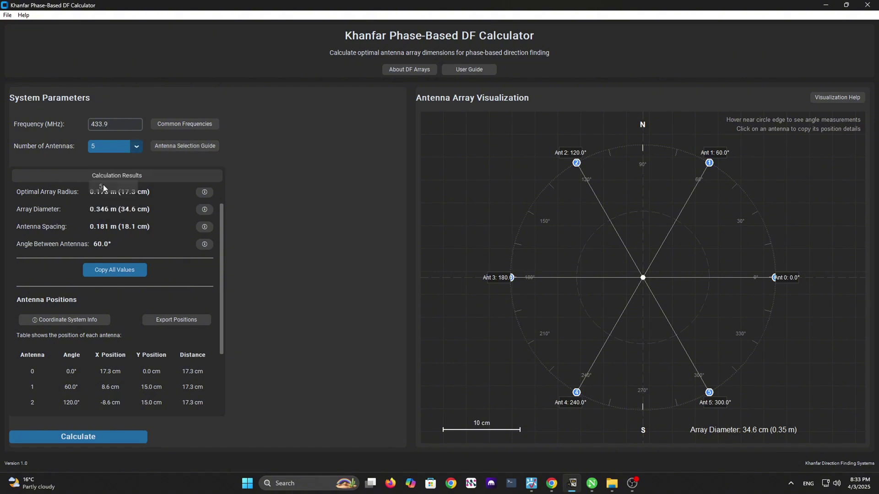
{"action": "left_click", "coordinate": [106, 437]}
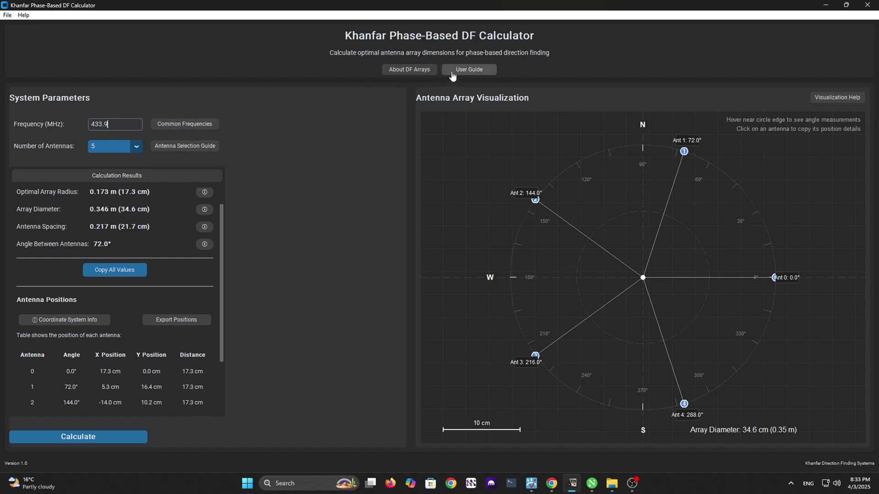
Open the Khanfar DF user guide in Chrome and maximize the browser window
{"action": "left_click", "coordinate": [469, 69]}
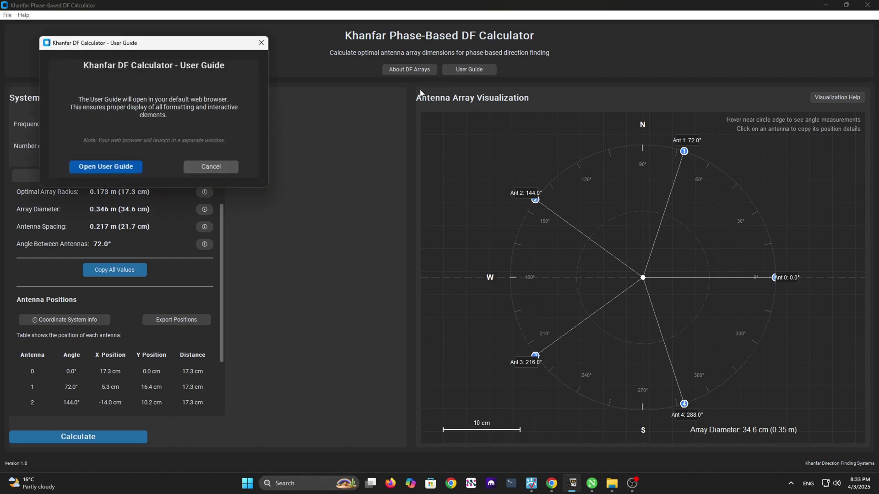
{"action": "left_click", "coordinate": [89, 168]}
{"action": "double_click", "coordinate": [474, 87]}
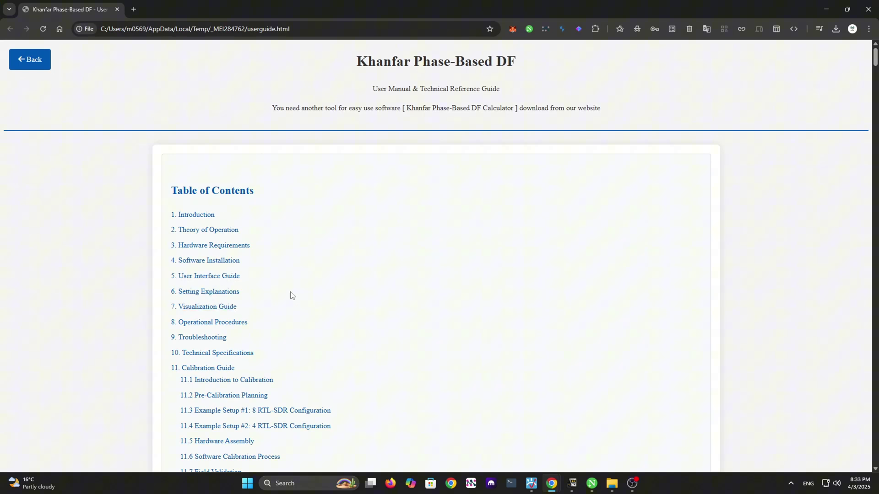
{"action": "scroll", "coordinate": [360, 227], "scroll_direction": "down", "scroll_amount": 2}
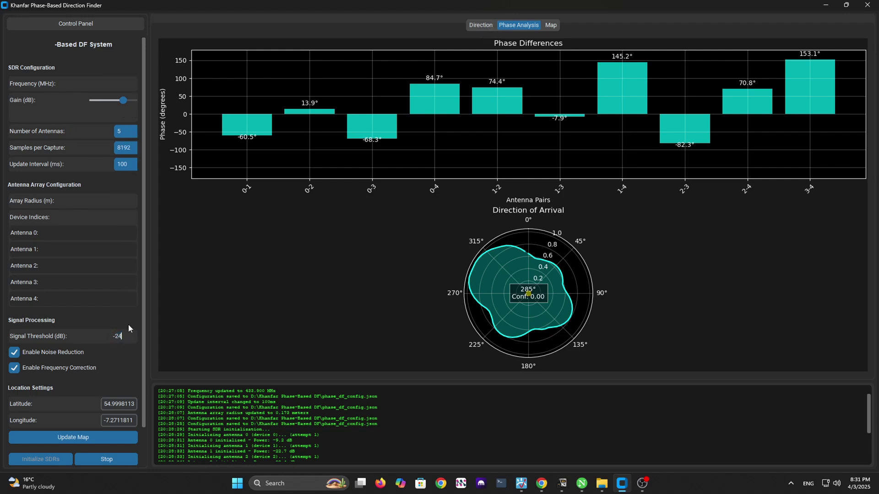
Apply a -40 dB signal threshold, then change it back to -20 dB
{"action": "left_click", "coordinate": [126, 335]}
{"action": "type", "text": "4"}
{"action": "left_click_drag", "start_coordinate": [117, 336], "coordinate": [124, 336]}
{"action": "left_click", "coordinate": [122, 336]}
{"action": "key", "text": "Return"}
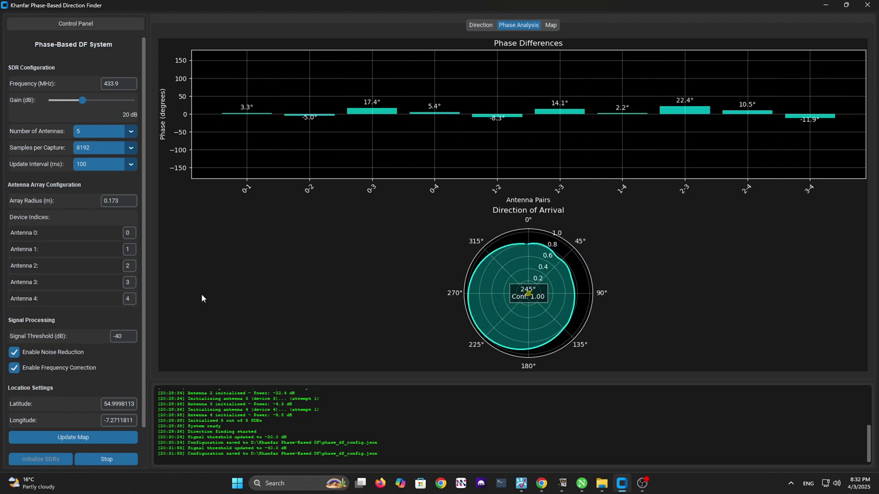
{"action": "double_click", "coordinate": [118, 336]}
{"action": "type", "text": "-40"}
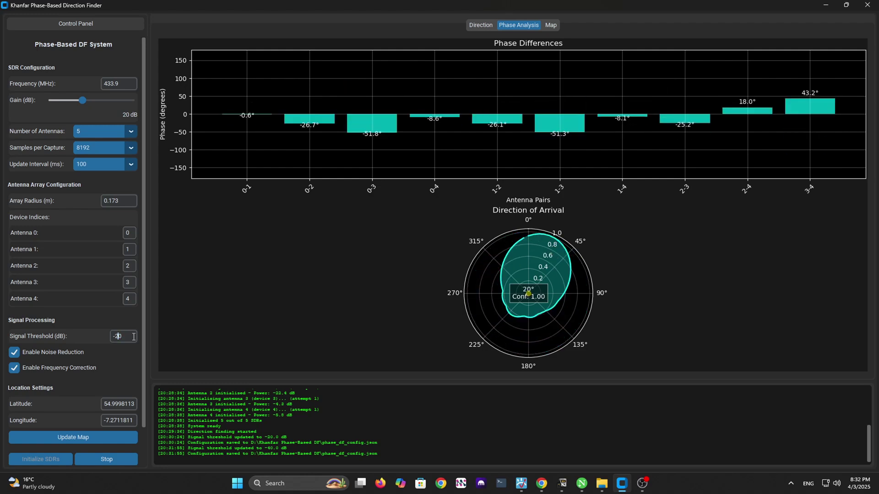
{"action": "type", "text": "-20"}
{"action": "key", "text": "Return"}
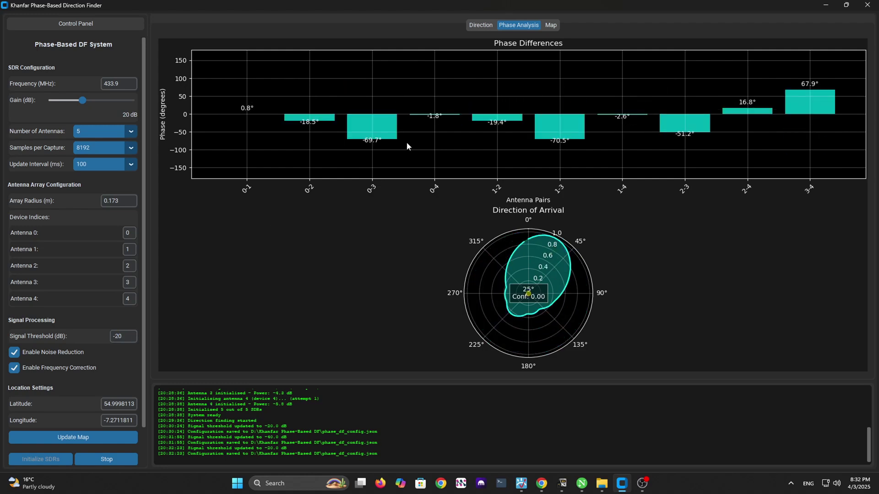
Show the map, stop direction finding, and close the Direction Finder window
{"action": "left_click", "coordinate": [551, 25]}
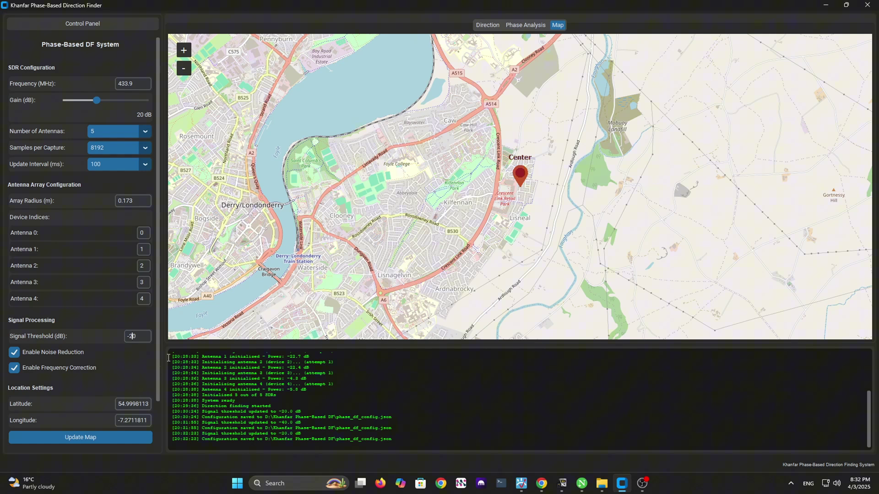
{"action": "left_click_drag", "start_coordinate": [160, 336], "coordinate": [159, 368]}
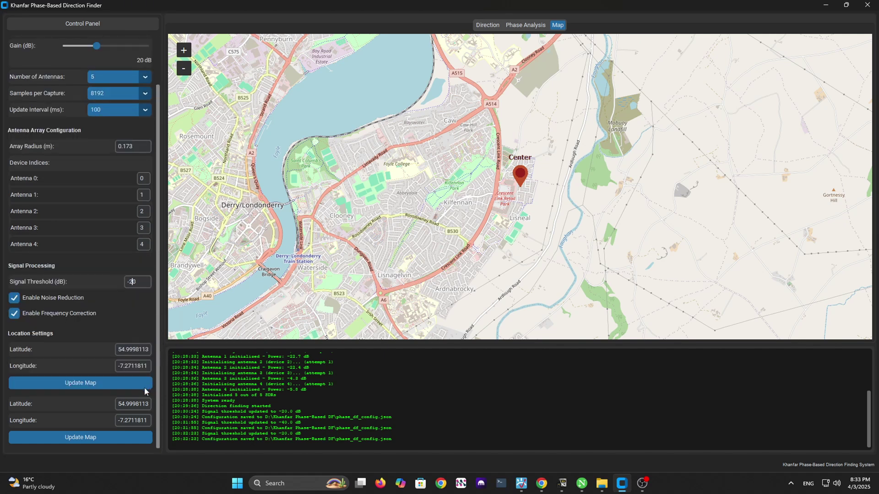
{"action": "scroll", "coordinate": [142, 394], "scroll_direction": "down", "scroll_amount": 3}
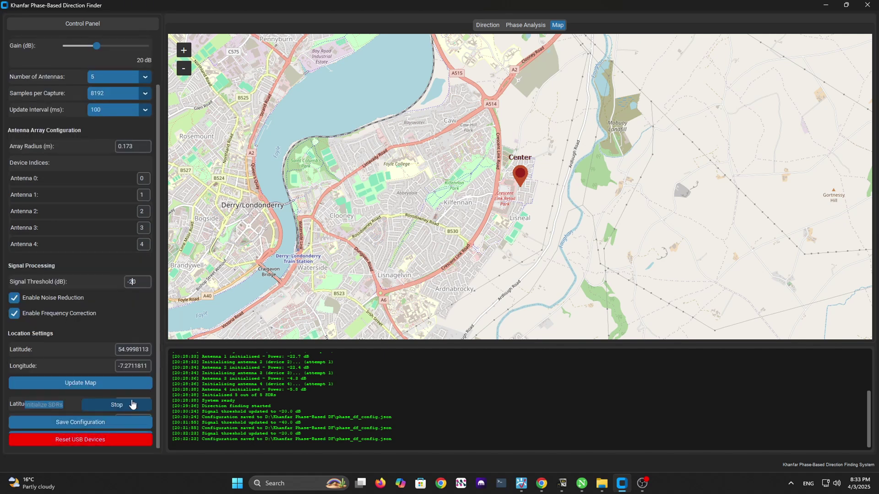
{"action": "left_click", "coordinate": [133, 405]}
{"action": "left_click", "coordinate": [866, 6]}
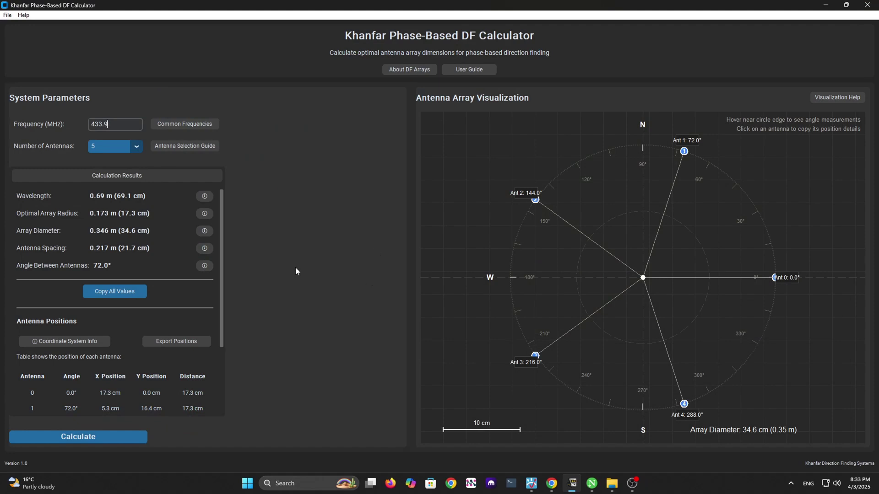
{"action": "mouse_move", "coordinate": [222, 239]}
{"action": "left_mouse_down"}
{"action": "mouse_move", "coordinate": [218, 340]}
{"action": "mouse_move", "coordinate": [230, 252]}
{"action": "left_mouse_up"}
{"action": "left_click", "coordinate": [535, 199]}
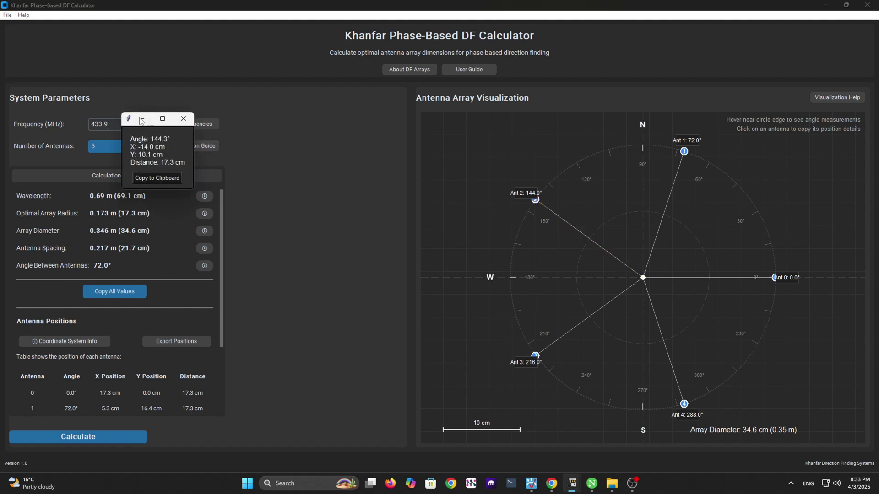
{"action": "left_click", "coordinate": [209, 124]}
{"action": "left_click", "coordinate": [184, 119]}
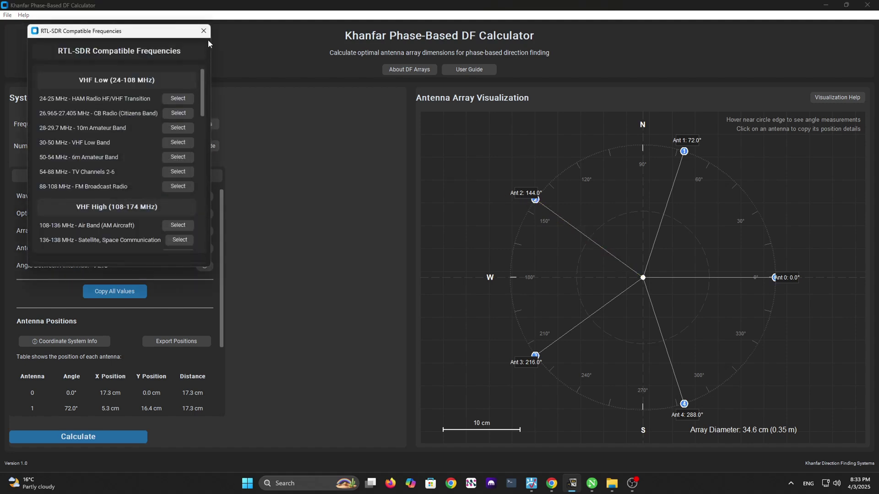
{"action": "left_click", "coordinate": [203, 31]}
{"action": "scroll", "coordinate": [192, 270], "scroll_direction": "down", "scroll_amount": 1}
{"action": "scroll", "coordinate": [192, 275], "scroll_direction": "down", "scroll_amount": 3}
{"action": "scroll", "coordinate": [189, 298], "scroll_direction": "down", "scroll_amount": 2}
{"action": "scroll", "coordinate": [189, 295], "scroll_direction": "up", "scroll_amount": 2}
{"action": "scroll", "coordinate": [189, 292], "scroll_direction": "down", "scroll_amount": 1}
{"action": "scroll", "coordinate": [189, 295], "scroll_direction": "down", "scroll_amount": 1}
{"action": "scroll", "coordinate": [218, 275], "scroll_direction": "up", "scroll_amount": 2}
{"action": "scroll", "coordinate": [220, 254], "scroll_direction": "up", "scroll_amount": 2}
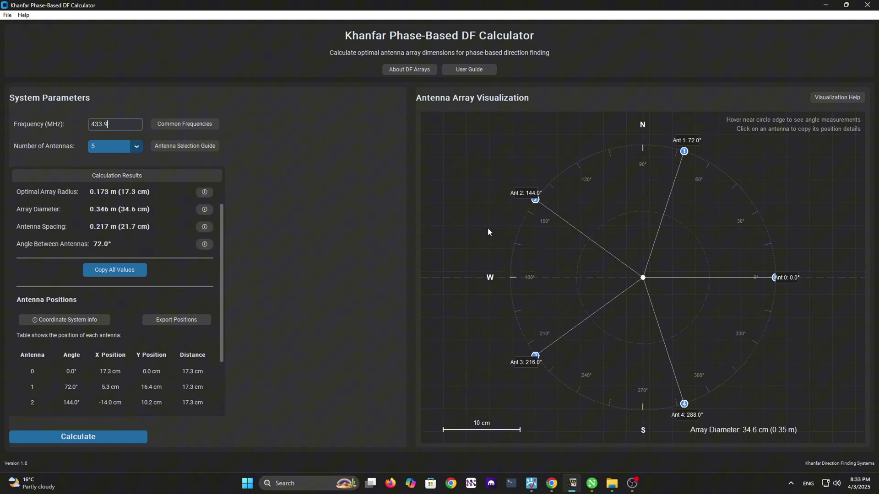
{"action": "left_click", "coordinate": [110, 147]}
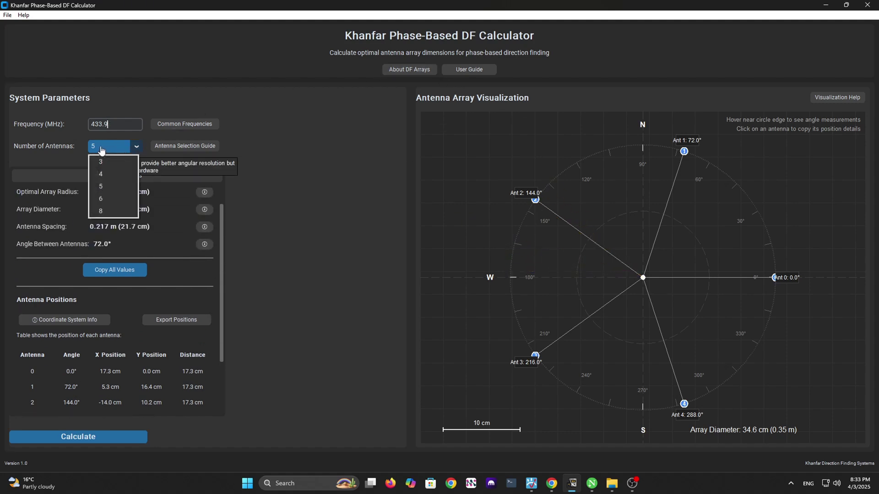
{"action": "left_click", "coordinate": [104, 198]}
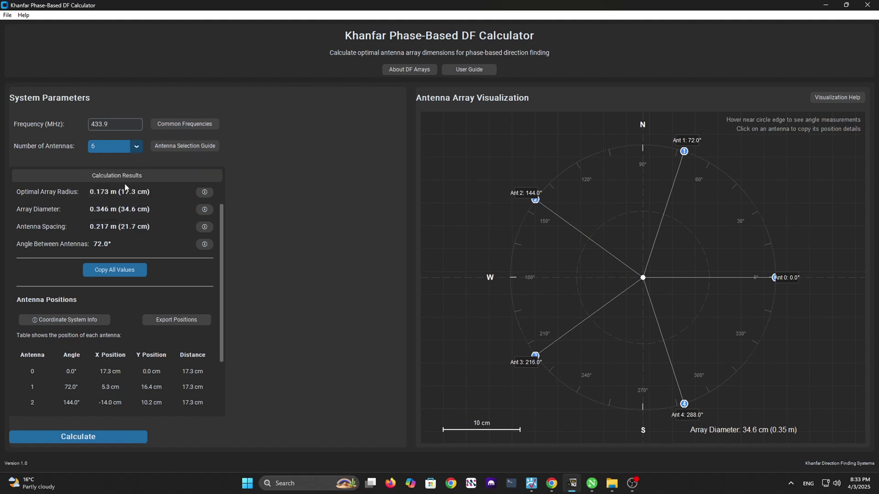
{"action": "left_click", "coordinate": [114, 436]}
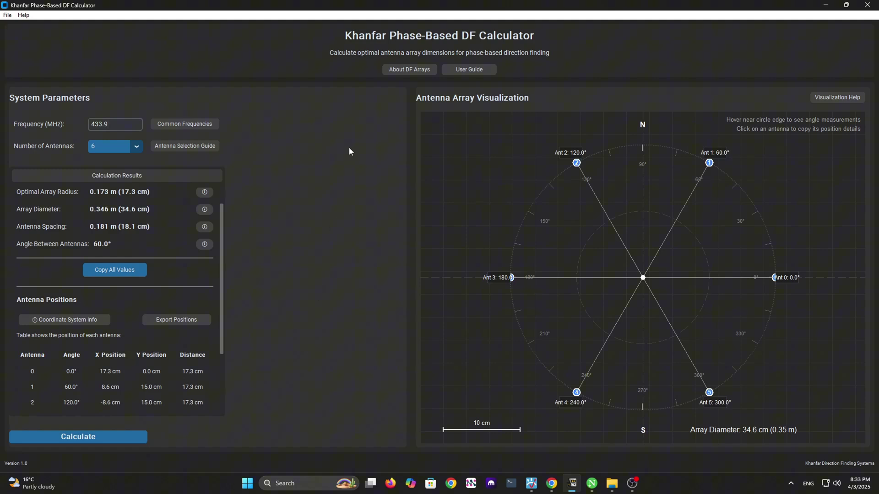
{"action": "left_click", "coordinate": [135, 146]}
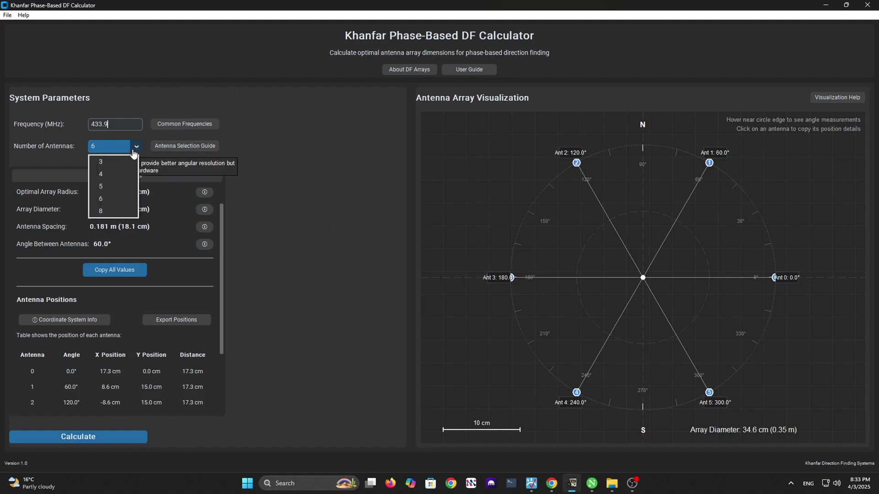
{"action": "left_click", "coordinate": [103, 186]}
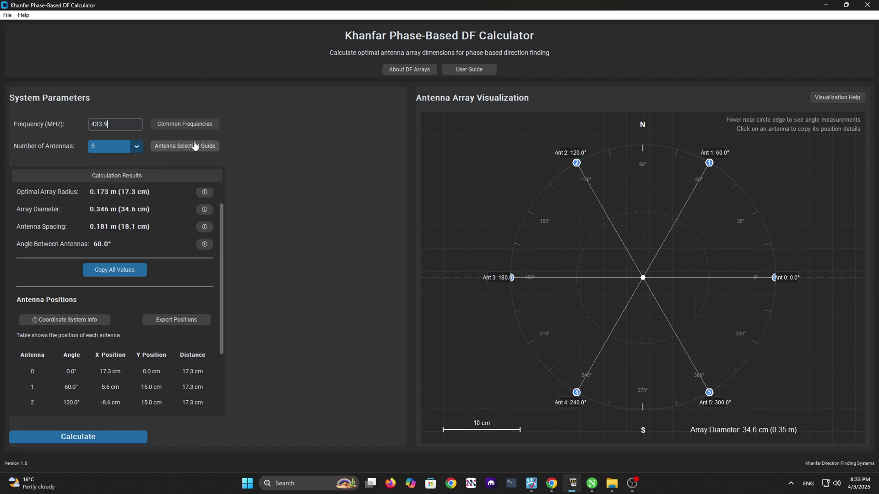
{"action": "left_click", "coordinate": [107, 439]}
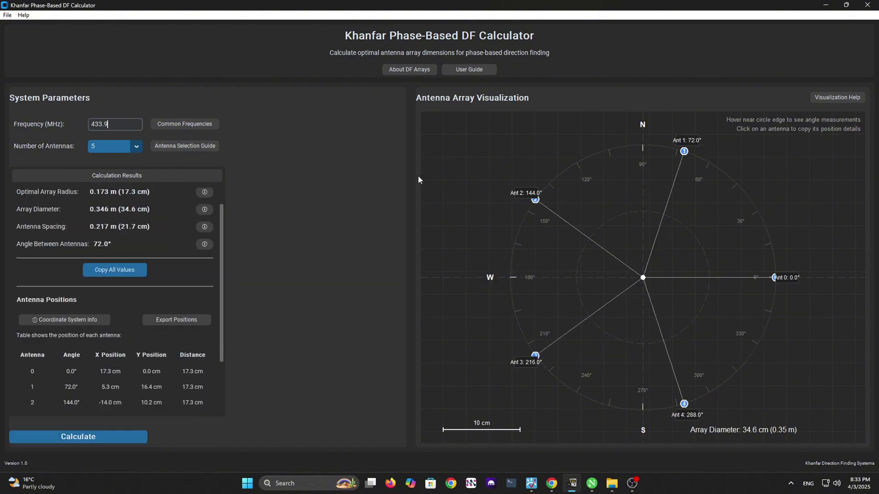
Open and maximize the user guide, jump to a calibration section, then return to the top
{"action": "left_click", "coordinate": [469, 69]}
{"action": "left_click", "coordinate": [103, 166]}
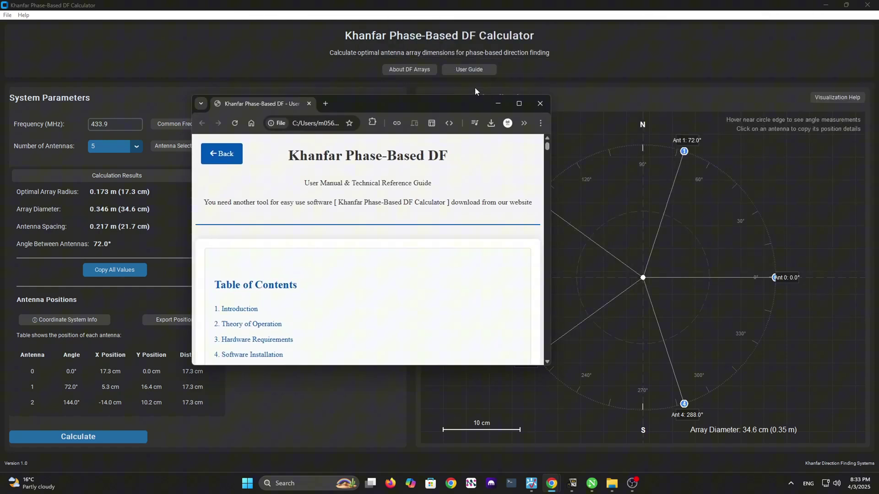
{"action": "left_click", "coordinate": [517, 103]}
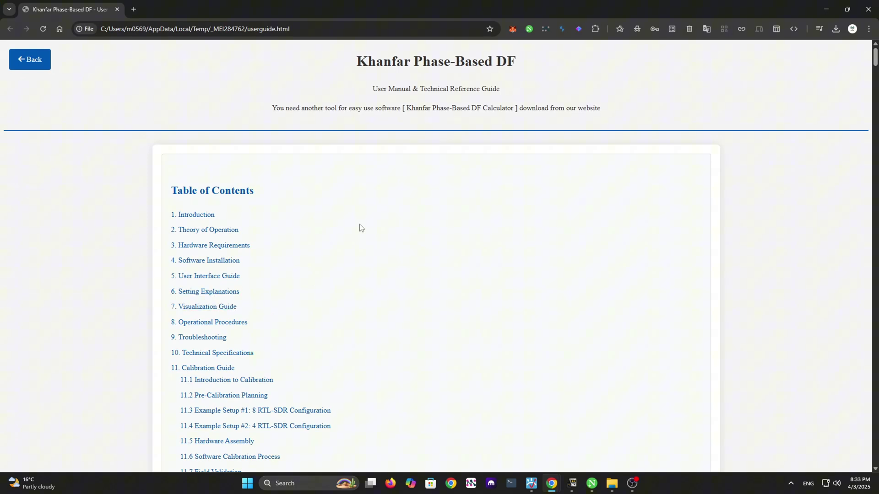
{"action": "scroll", "coordinate": [360, 228], "scroll_direction": "down", "scroll_amount": 3}
{"action": "scroll", "coordinate": [361, 228], "scroll_direction": "down", "scroll_amount": 3}
{"action": "scroll", "coordinate": [360, 227], "scroll_direction": "down", "scroll_amount": 1}
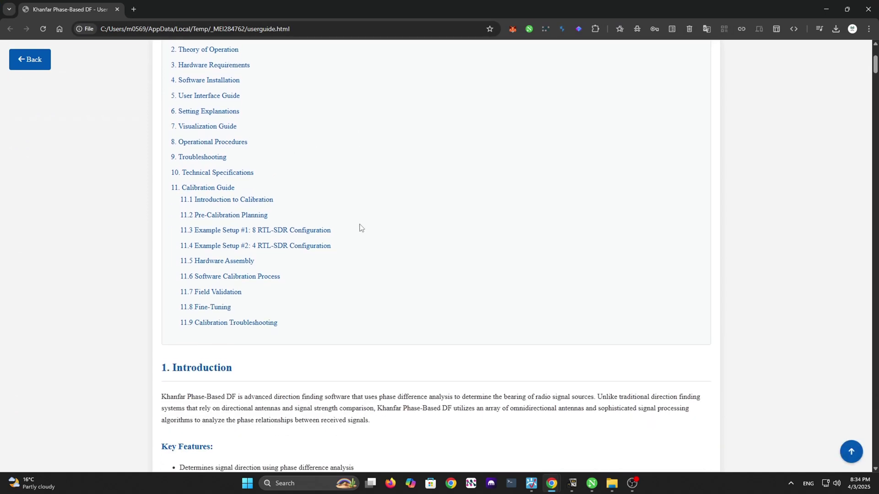
{"action": "scroll", "coordinate": [359, 228], "scroll_direction": "up", "scroll_amount": 3}
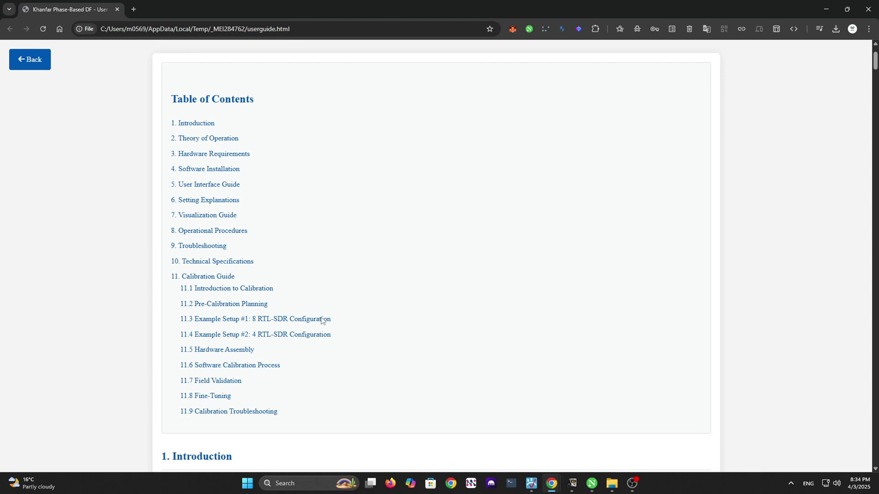
{"action": "left_click", "coordinate": [237, 365]}
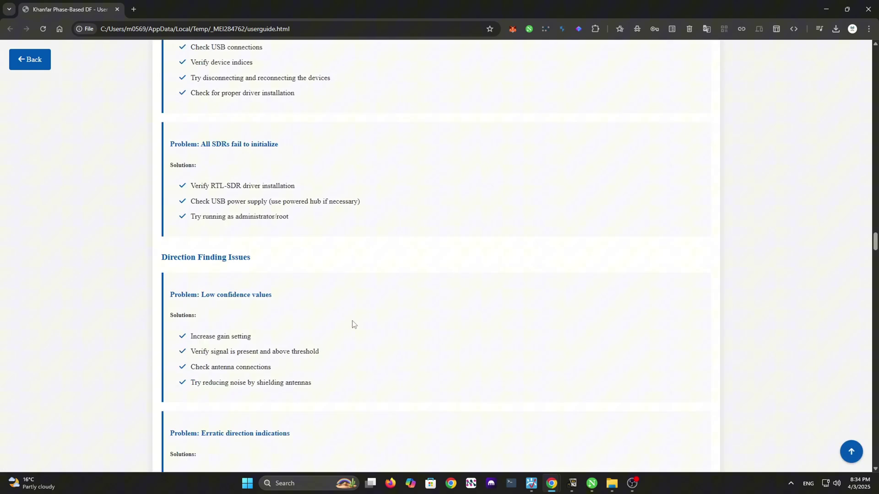
{"action": "scroll", "coordinate": [365, 312], "scroll_direction": "up", "scroll_amount": 8}
{"action": "scroll", "coordinate": [370, 214], "scroll_direction": "up", "scroll_amount": 3}
{"action": "scroll", "coordinate": [370, 214], "scroll_direction": "down", "scroll_amount": 6}
{"action": "scroll", "coordinate": [370, 214], "scroll_direction": "down", "scroll_amount": 4}
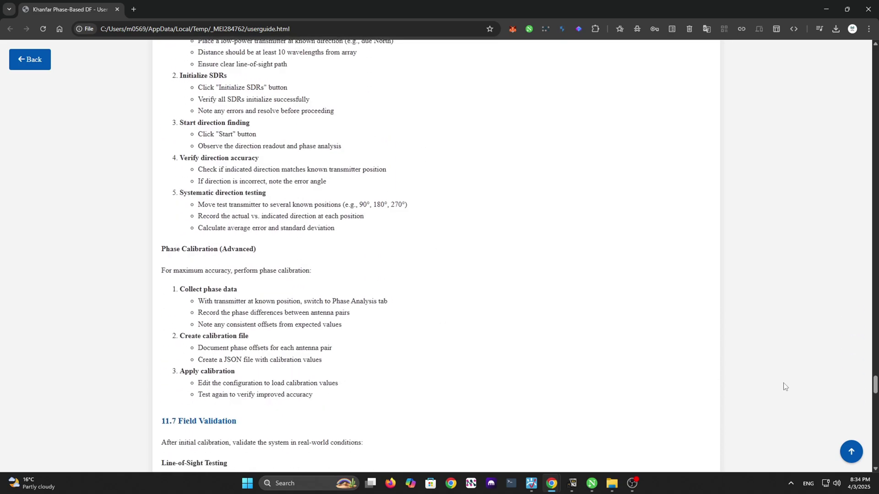
{"action": "left_click", "coordinate": [850, 452]}
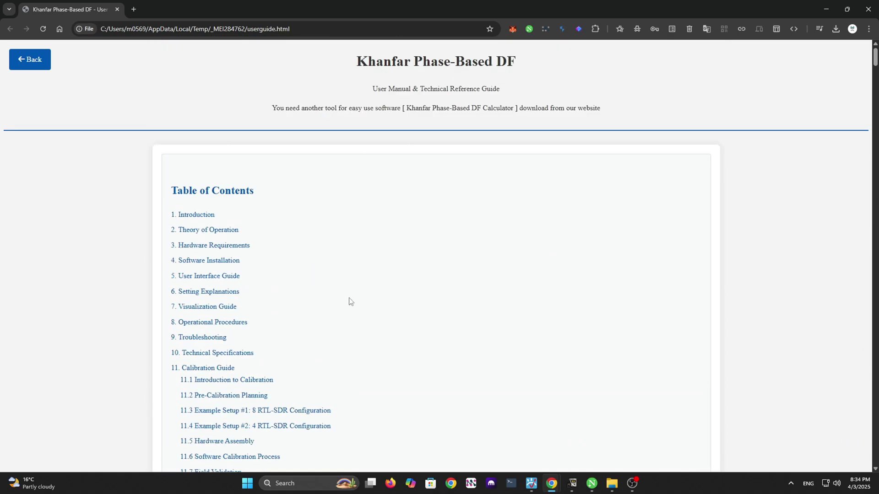
{"action": "scroll", "coordinate": [351, 302], "scroll_direction": "down", "scroll_amount": 5}
{"action": "scroll", "coordinate": [353, 311], "scroll_direction": "up", "scroll_amount": 2}
{"action": "scroll", "coordinate": [353, 311], "scroll_direction": "up", "scroll_amount": 4}
{"action": "scroll", "coordinate": [217, 404], "scroll_direction": "down", "scroll_amount": 5}
{"action": "scroll", "coordinate": [217, 404], "scroll_direction": "down", "scroll_amount": 5}
{"action": "scroll", "coordinate": [221, 393], "scroll_direction": "up", "scroll_amount": 4}
{"action": "scroll", "coordinate": [222, 394], "scroll_direction": "up", "scroll_amount": 3}
{"action": "scroll", "coordinate": [221, 344], "scroll_direction": "up", "scroll_amount": 5}
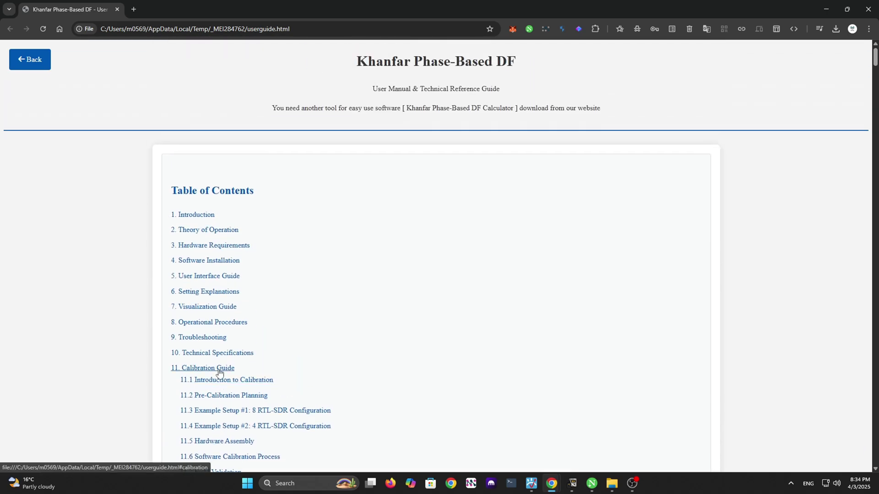
{"action": "scroll", "coordinate": [227, 275], "scroll_direction": "down", "scroll_amount": 2}
{"action": "scroll", "coordinate": [240, 309], "scroll_direction": "down", "scroll_amount": 8}
{"action": "scroll", "coordinate": [247, 344], "scroll_direction": "down", "scroll_amount": 8}
{"action": "scroll", "coordinate": [257, 382], "scroll_direction": "down", "scroll_amount": 5}
{"action": "scroll", "coordinate": [258, 381], "scroll_direction": "down", "scroll_amount": 8}
{"action": "scroll", "coordinate": [261, 381], "scroll_direction": "down", "scroll_amount": 8}
{"action": "scroll", "coordinate": [268, 381], "scroll_direction": "down", "scroll_amount": 6}
{"action": "scroll", "coordinate": [275, 381], "scroll_direction": "down", "scroll_amount": 8}
{"action": "scroll", "coordinate": [275, 381], "scroll_direction": "down", "scroll_amount": 8}
{"action": "scroll", "coordinate": [275, 380], "scroll_direction": "down", "scroll_amount": 8}
{"action": "scroll", "coordinate": [276, 379], "scroll_direction": "down", "scroll_amount": 8}
{"action": "scroll", "coordinate": [279, 376], "scroll_direction": "down", "scroll_amount": 6}
{"action": "scroll", "coordinate": [279, 376], "scroll_direction": "down", "scroll_amount": 8}
{"action": "scroll", "coordinate": [279, 378], "scroll_direction": "down", "scroll_amount": 8}
{"action": "scroll", "coordinate": [279, 379], "scroll_direction": "down", "scroll_amount": 8}
{"action": "scroll", "coordinate": [278, 381], "scroll_direction": "down", "scroll_amount": 8}
{"action": "scroll", "coordinate": [278, 382], "scroll_direction": "down", "scroll_amount": 8}
{"action": "scroll", "coordinate": [279, 381], "scroll_direction": "down", "scroll_amount": 8}
{"action": "scroll", "coordinate": [280, 381], "scroll_direction": "down", "scroll_amount": 8}
{"action": "scroll", "coordinate": [282, 383], "scroll_direction": "down", "scroll_amount": 8}
{"action": "scroll", "coordinate": [282, 382], "scroll_direction": "down", "scroll_amount": 8}
{"action": "scroll", "coordinate": [281, 382], "scroll_direction": "down", "scroll_amount": 8}
{"action": "scroll", "coordinate": [344, 391], "scroll_direction": "down", "scroll_amount": 8}
{"action": "scroll", "coordinate": [478, 406], "scroll_direction": "down", "scroll_amount": 6}
{"action": "scroll", "coordinate": [479, 405], "scroll_direction": "down", "scroll_amount": 6}
Check the Number of Antennas, Samples per Capture and Update Interval choices without changing them
{"action": "left_click", "coordinate": [851, 451]}
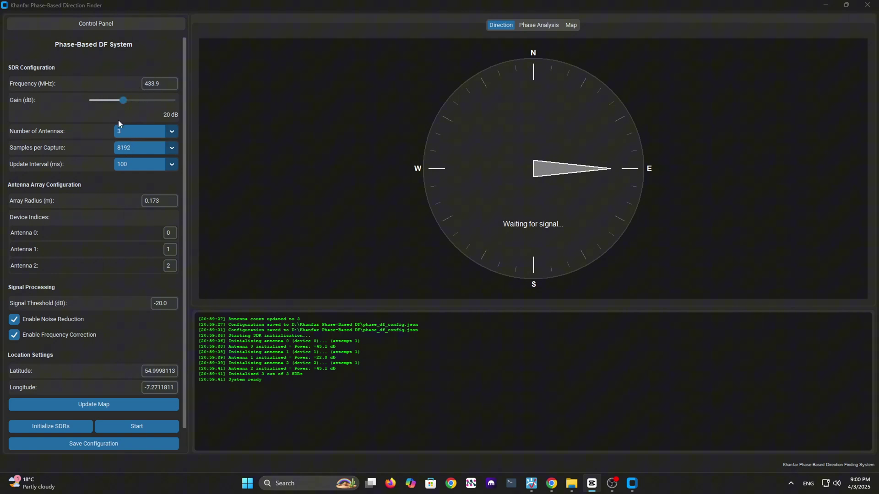
{"action": "left_click", "coordinate": [170, 130]}
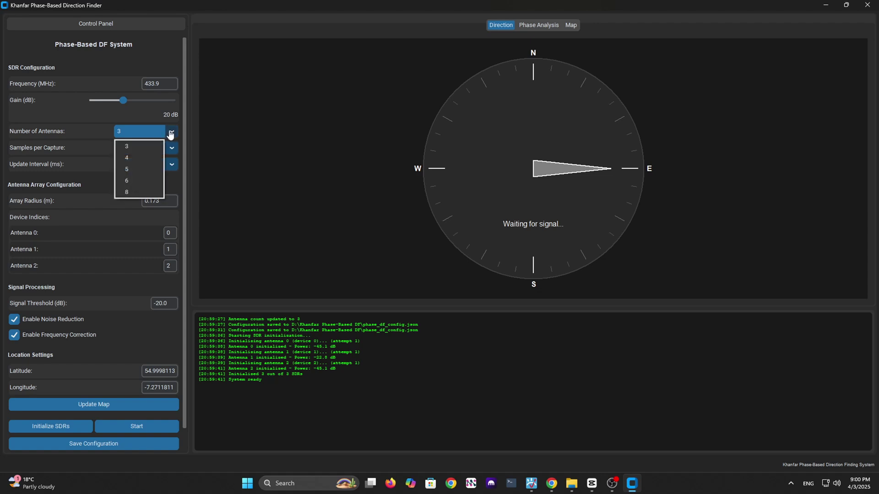
{"action": "left_click", "coordinate": [70, 131]}
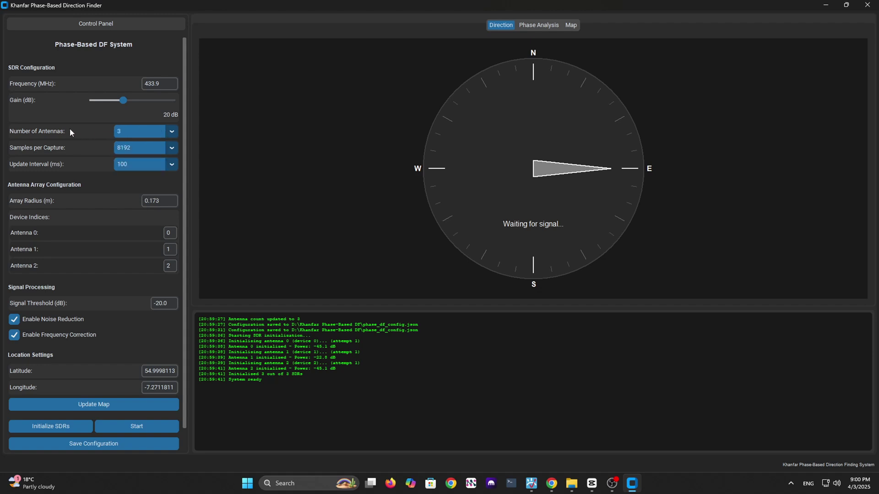
{"action": "left_click", "coordinate": [172, 148]}
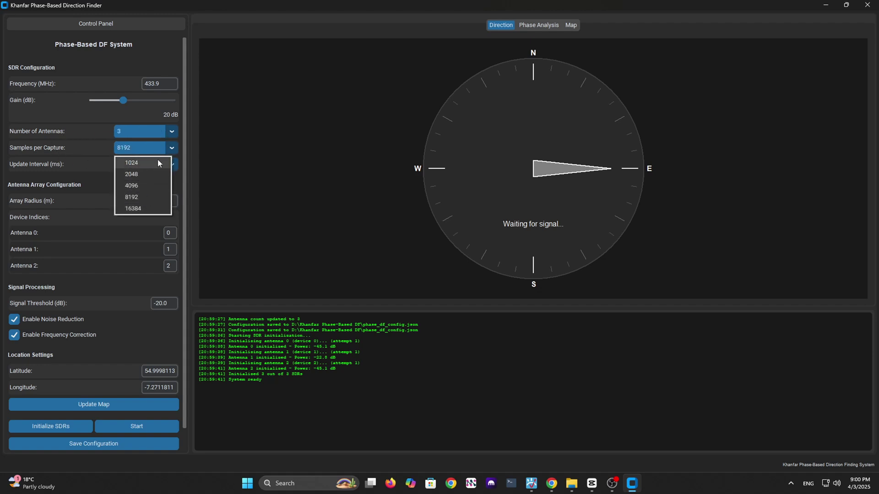
{"action": "left_click", "coordinate": [175, 164]}
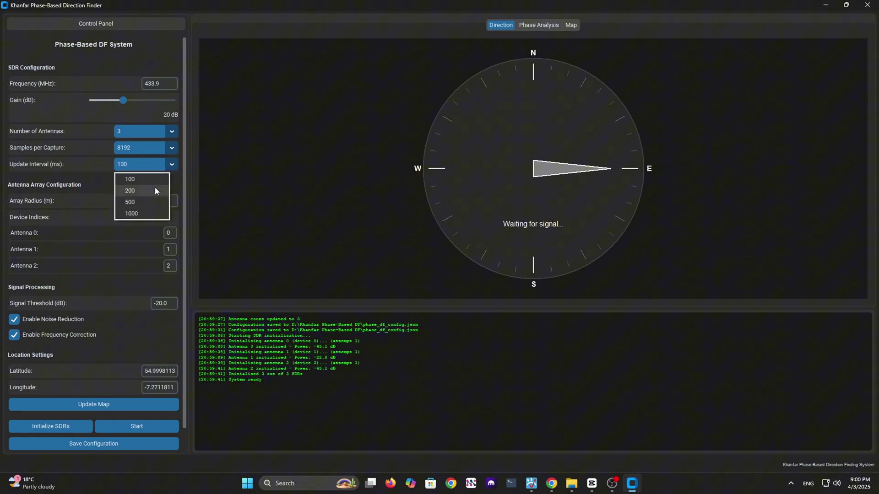
{"action": "left_click", "coordinate": [176, 165]}
{"action": "left_click", "coordinate": [176, 164]}
{"action": "left_click", "coordinate": [84, 184]}
{"action": "scroll", "coordinate": [82, 196], "scroll_direction": "down", "scroll_amount": 1}
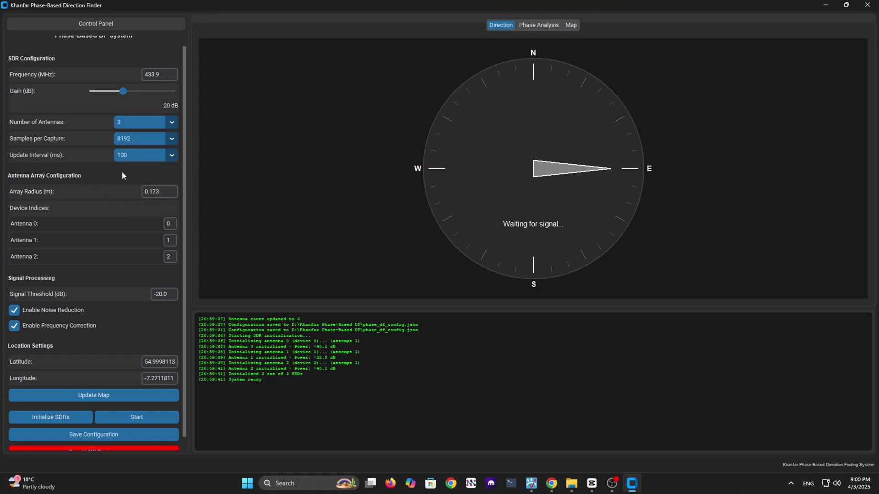
Inspect the 0.173 array radius and 433.9 frequency, and recheck antenna count, keeping 3
{"action": "double_click", "coordinate": [164, 191]}
{"action": "left_click", "coordinate": [161, 193]}
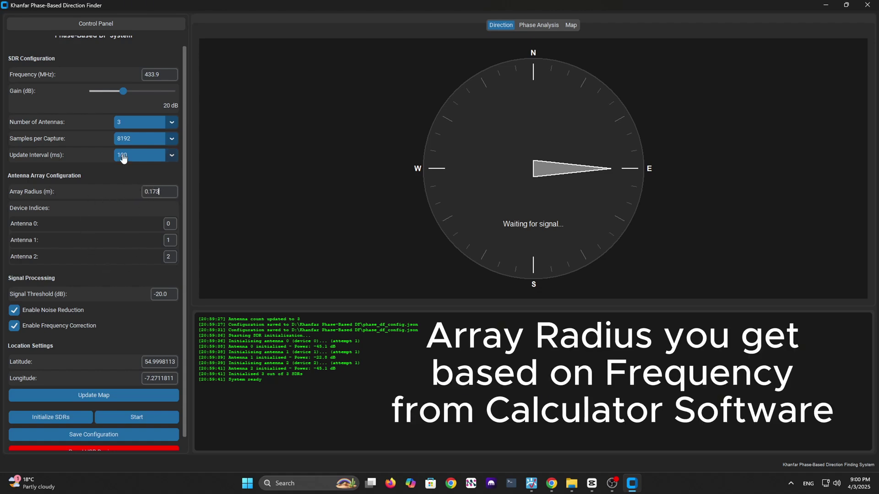
{"action": "left_click_drag", "start_coordinate": [160, 74], "coordinate": [143, 75]}
{"action": "left_click", "coordinate": [171, 124]}
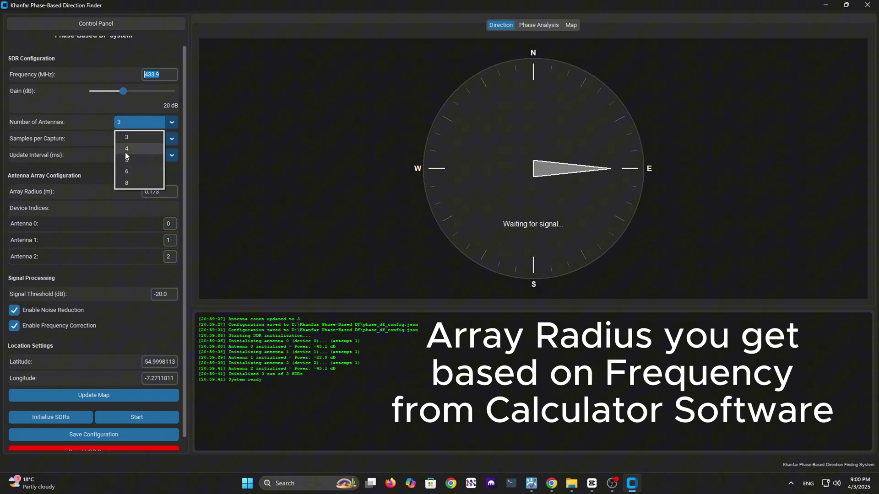
{"action": "left_click", "coordinate": [88, 122]}
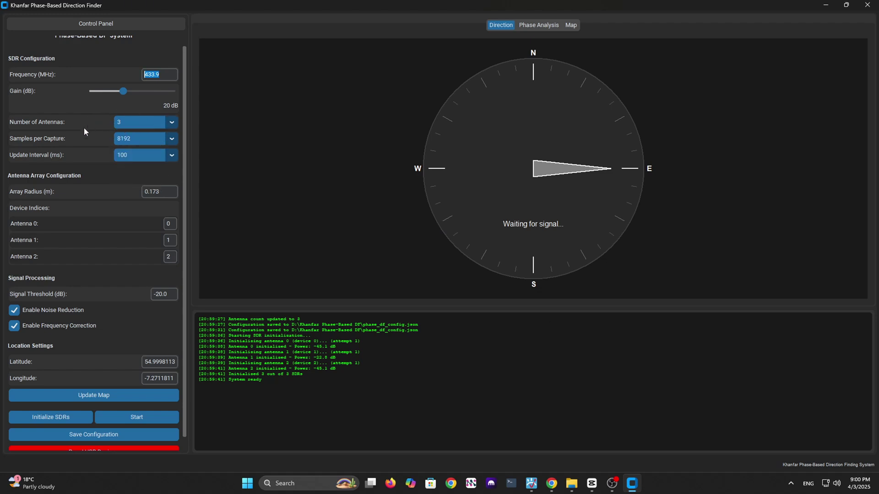
{"action": "scroll", "coordinate": [184, 212], "scroll_direction": "up", "scroll_amount": 1}
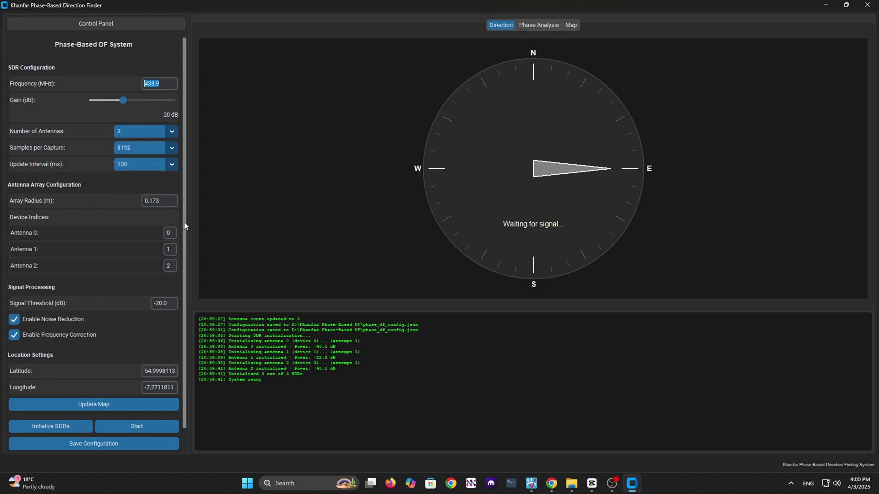
{"action": "left_click", "coordinate": [173, 129]}
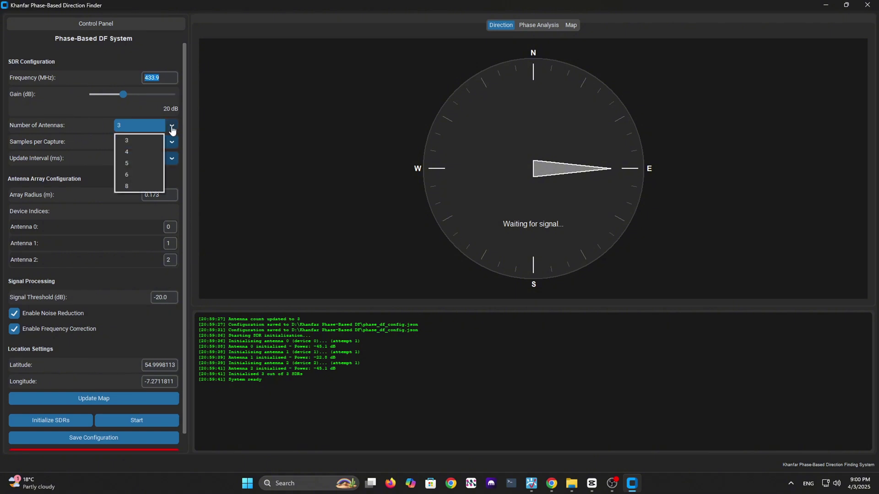
{"action": "left_click", "coordinate": [203, 123]}
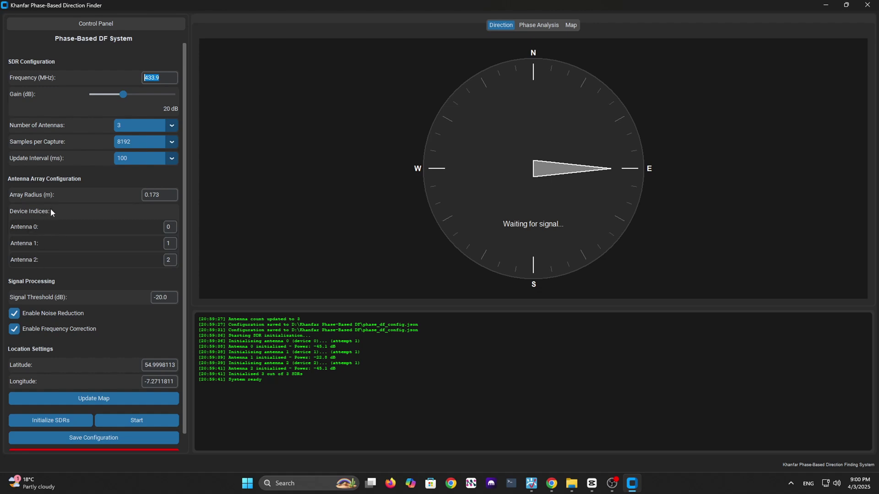
{"action": "left_click", "coordinate": [169, 243]}
{"action": "left_click", "coordinate": [168, 297]}
{"action": "scroll", "coordinate": [184, 307], "scroll_direction": "down", "scroll_amount": 1}
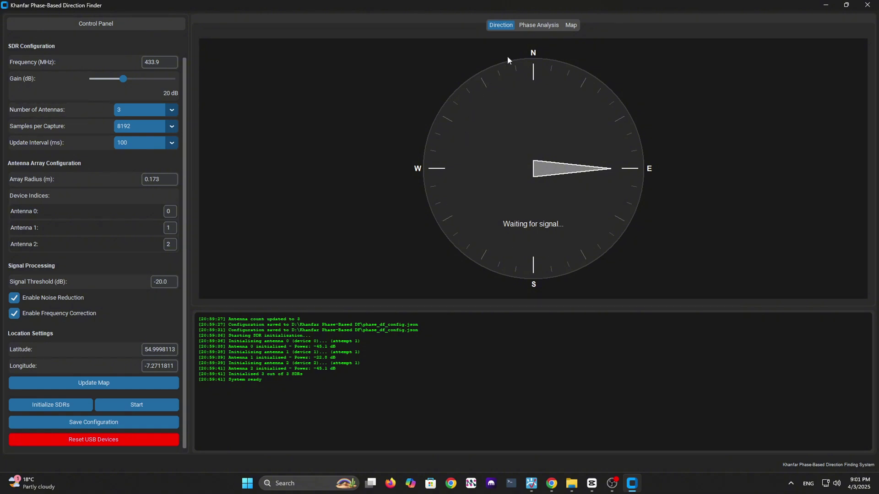
Switch the display to the Phase Analysis view with its empty plots
{"action": "left_click", "coordinate": [539, 25]}
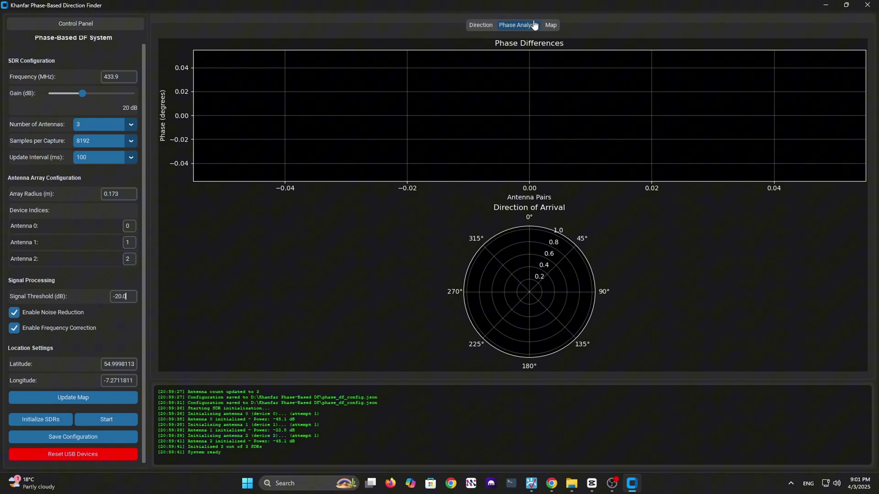
View the station on the map, return to Phase Analysis, and start direction finding
{"action": "left_click", "coordinate": [551, 25]}
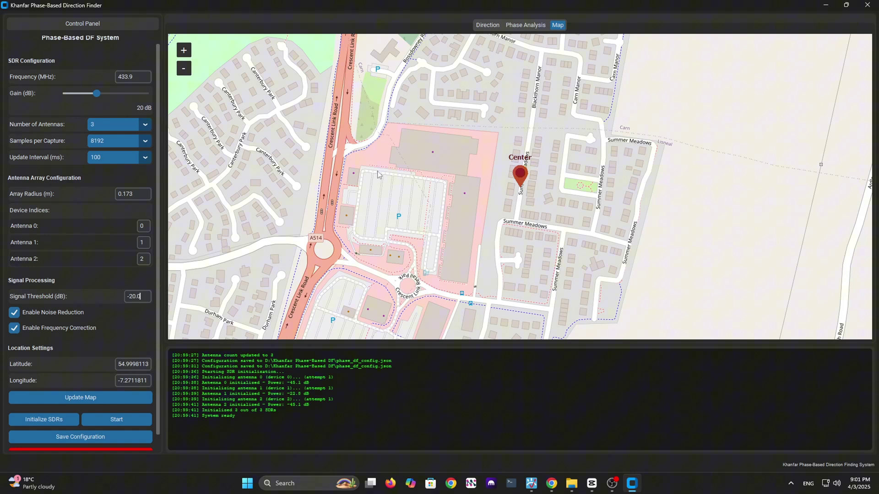
{"action": "left_click", "coordinate": [525, 24]}
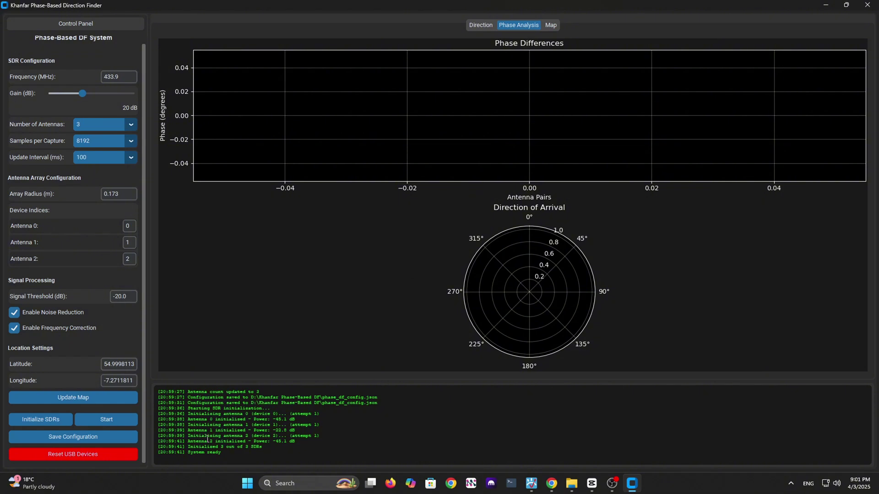
{"action": "left_click", "coordinate": [110, 419]}
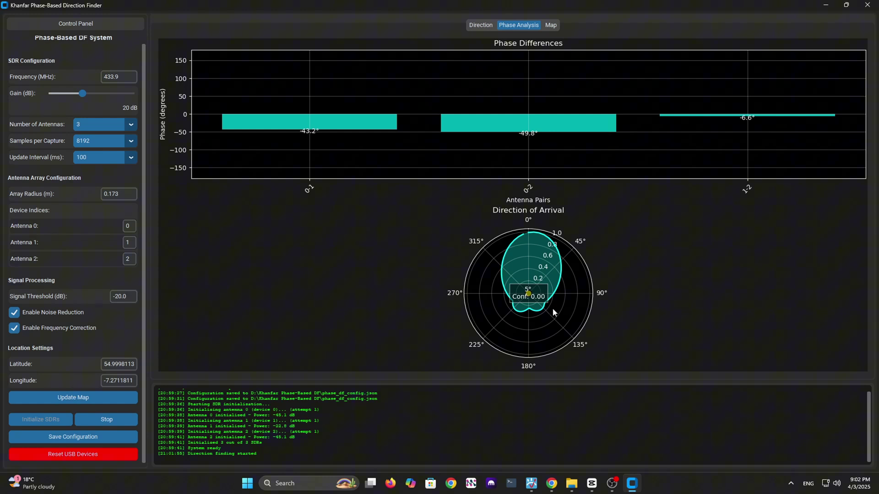
In the DF Calculator, review the wavelength explanation and replace the 433 MHz frequency with 155
{"action": "left_click", "coordinate": [611, 483]}
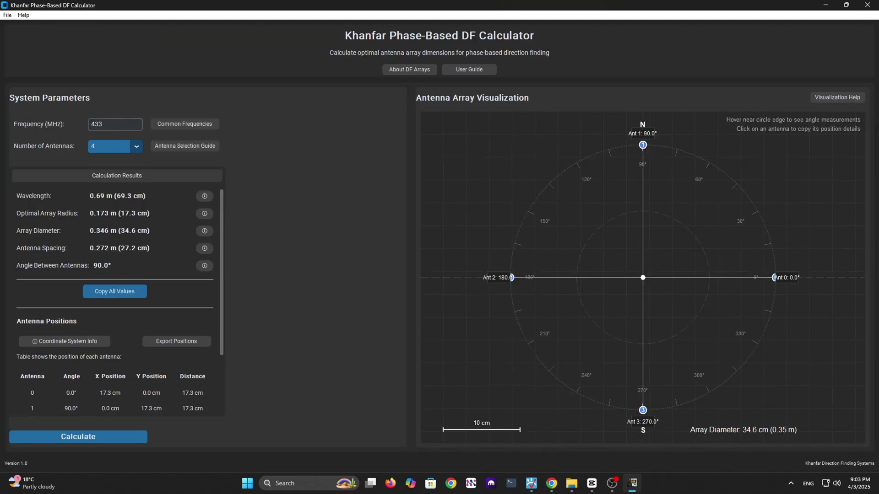
{"action": "left_click", "coordinate": [593, 483]}
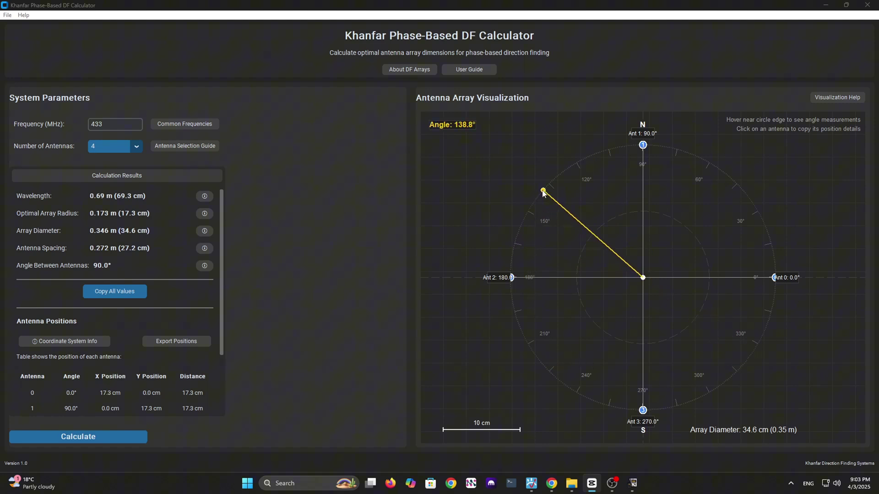
{"action": "left_click", "coordinate": [203, 199]}
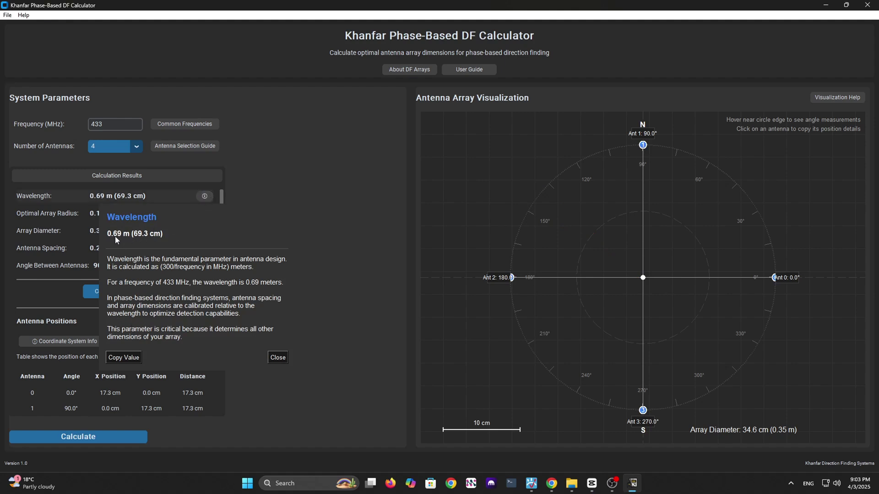
{"action": "left_click", "coordinate": [276, 358]}
{"action": "double_click", "coordinate": [95, 125]}
{"action": "left_click_drag", "start_coordinate": [95, 125], "coordinate": [83, 127]}
{"action": "type", "text": "155"}
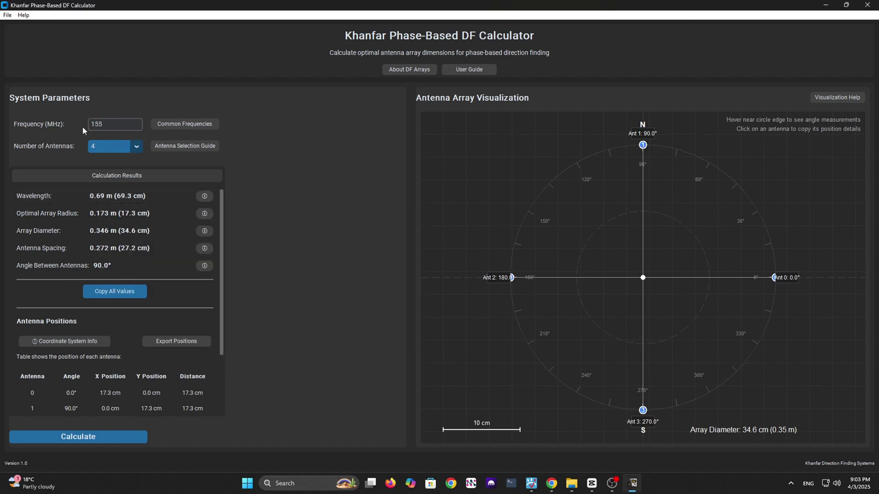
Recalculate for 155 MHz and review the Wavelength and Optimal Array Radius explanations
{"action": "left_click", "coordinate": [78, 437]}
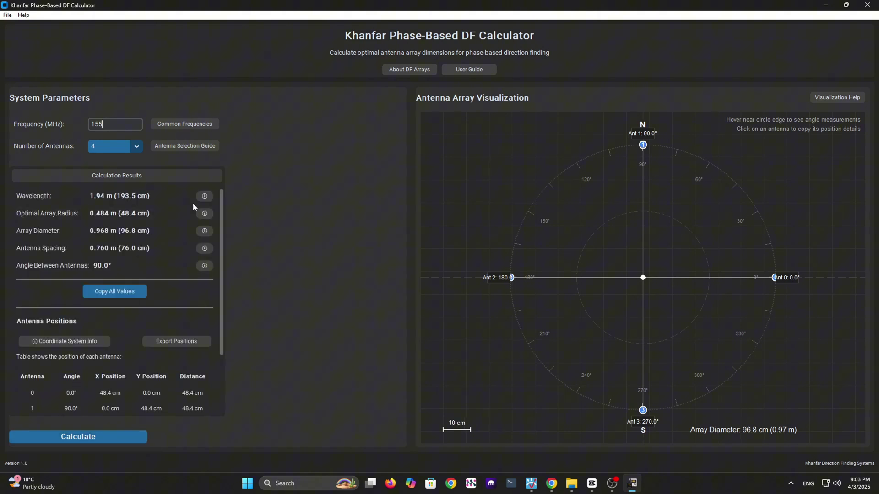
{"action": "left_click", "coordinate": [205, 197]}
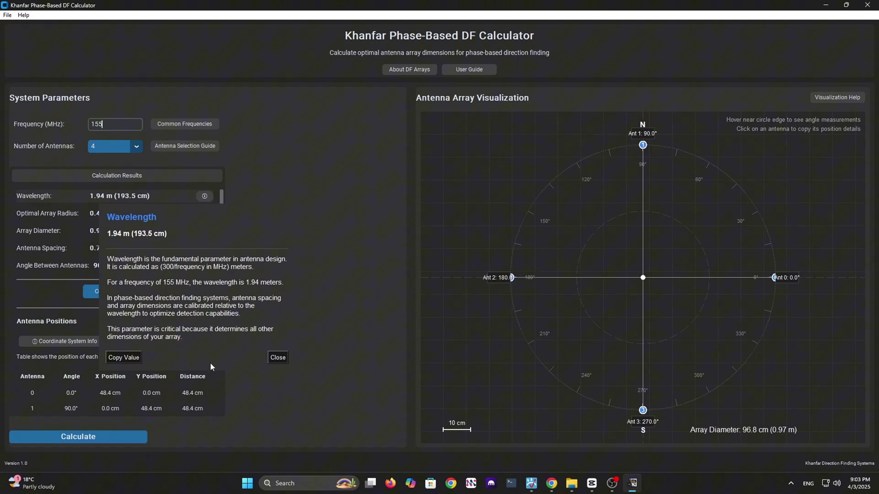
{"action": "left_click", "coordinate": [278, 358]}
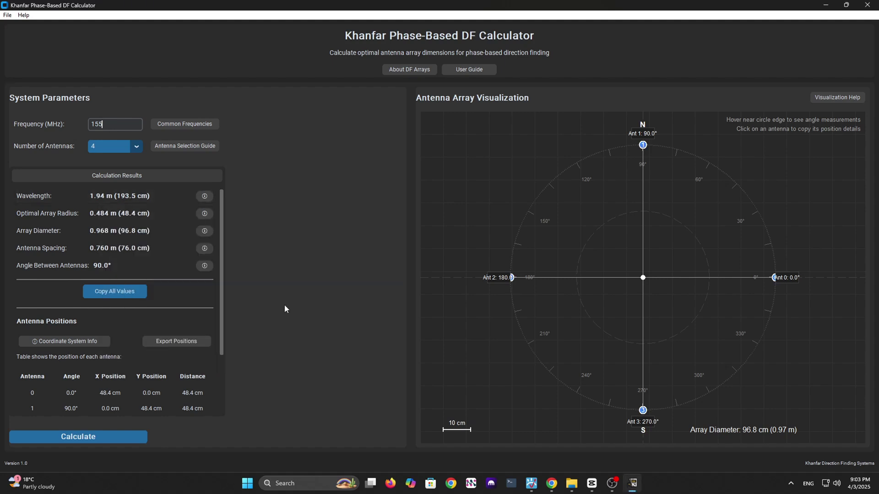
{"action": "left_click", "coordinate": [203, 214]}
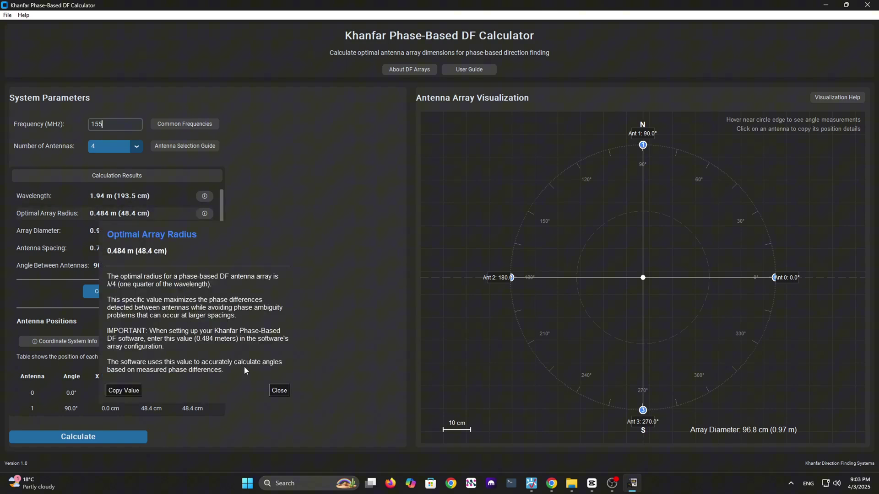
{"action": "left_click", "coordinate": [278, 389]}
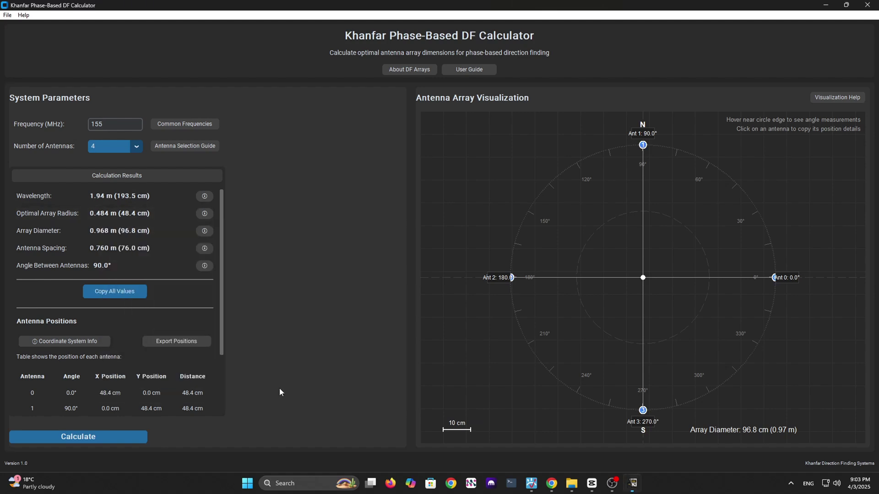
Review the Array Diameter, 0.760 m Antenna Spacing and 90.0° Angle Between Antennas explanations
{"action": "left_click", "coordinate": [204, 230]}
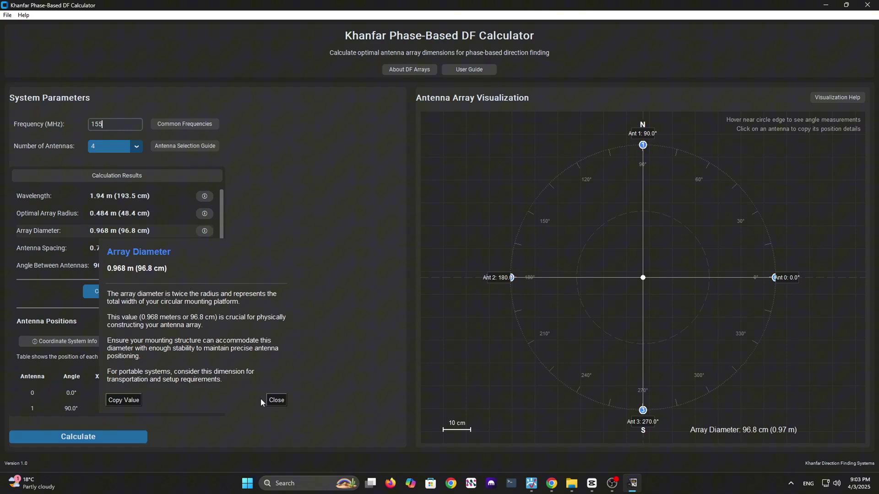
{"action": "left_click", "coordinate": [274, 400]}
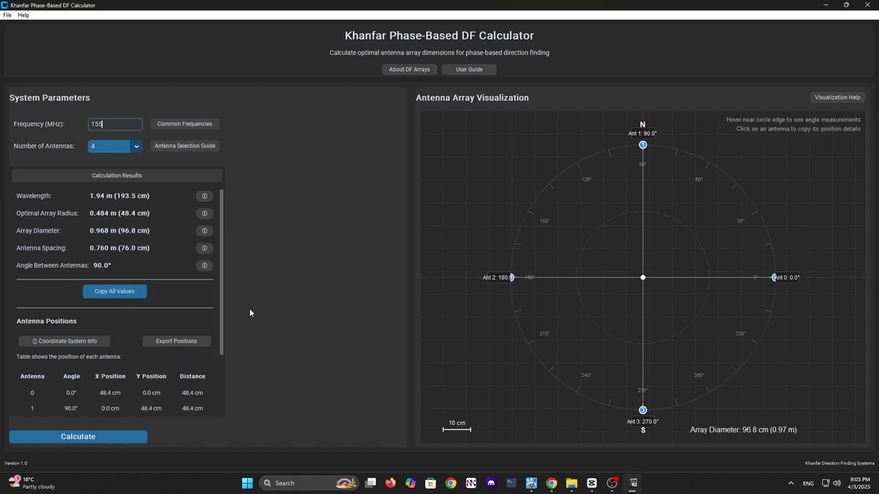
{"action": "left_click", "coordinate": [204, 247]}
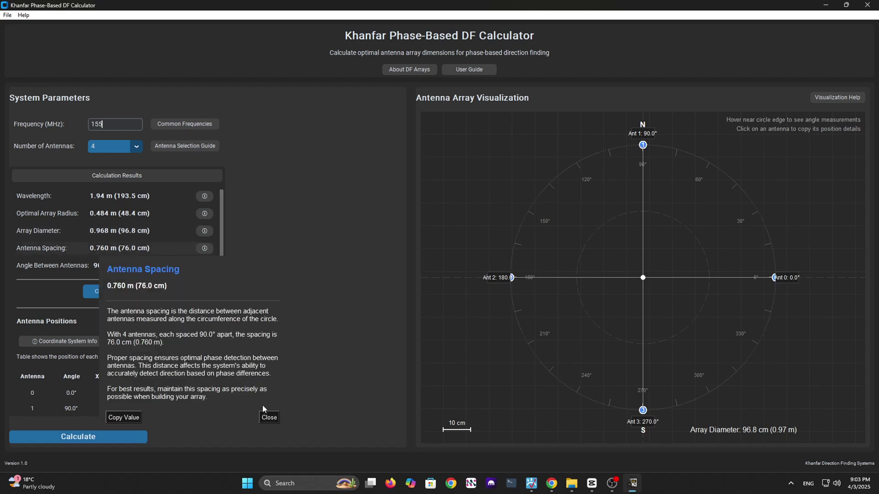
{"action": "left_click", "coordinate": [269, 417]}
{"action": "left_click", "coordinate": [203, 265]}
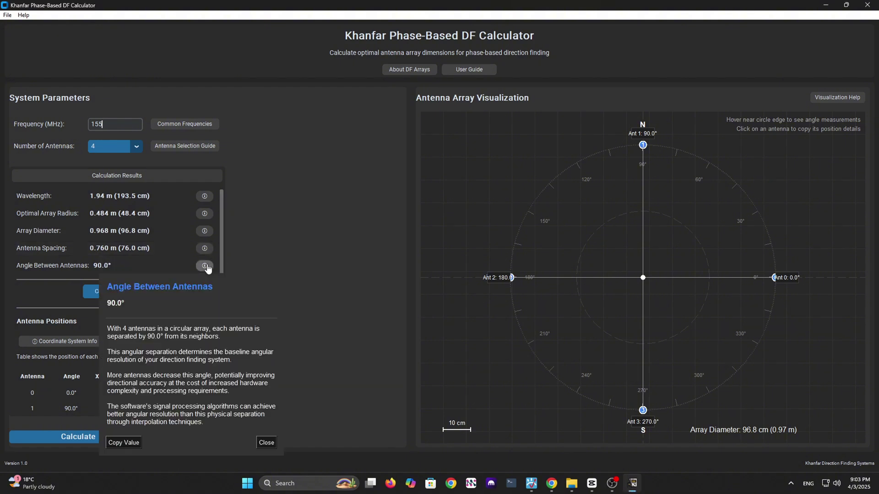
{"action": "left_click", "coordinate": [266, 442]}
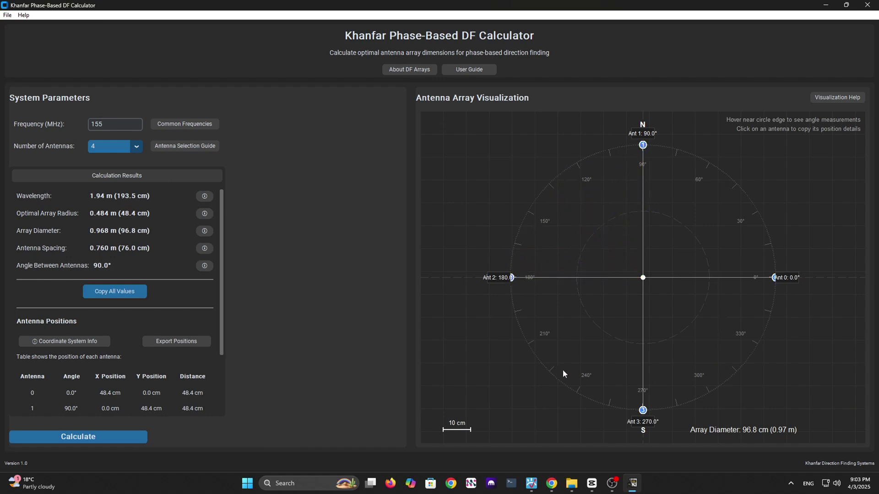
Change the 155 MHz array to 6 antennas and recalculate the results
{"action": "left_click", "coordinate": [136, 146]}
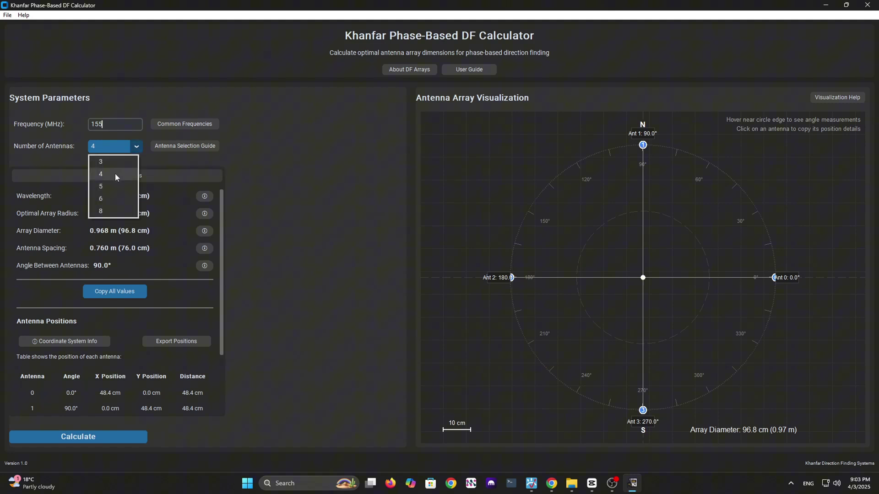
{"action": "left_click", "coordinate": [107, 198]}
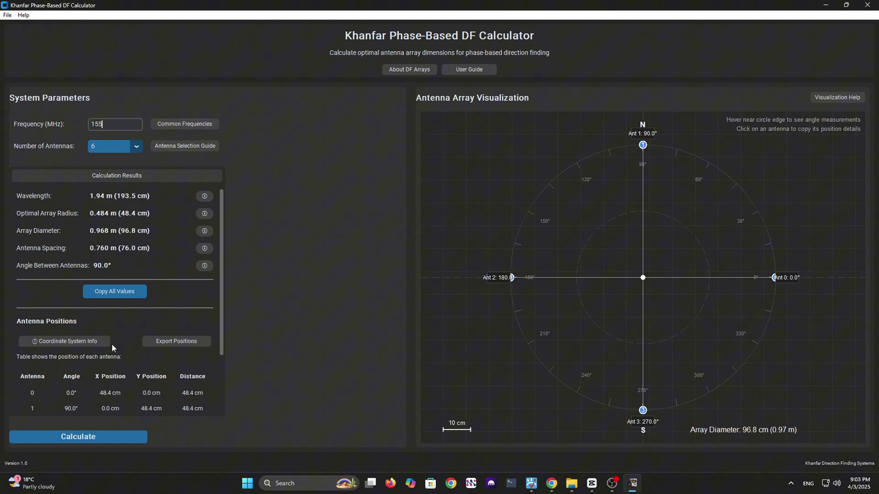
{"action": "left_click", "coordinate": [93, 438]}
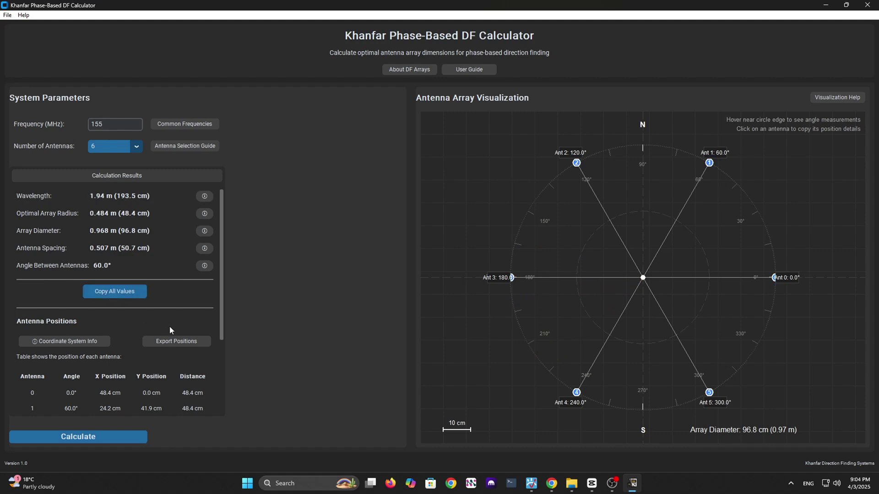
{"action": "scroll", "coordinate": [169, 326], "scroll_direction": "down", "scroll_amount": 3}
{"action": "scroll", "coordinate": [168, 341], "scroll_direction": "down", "scroll_amount": 2}
{"action": "scroll", "coordinate": [169, 342], "scroll_direction": "down", "scroll_amount": 1}
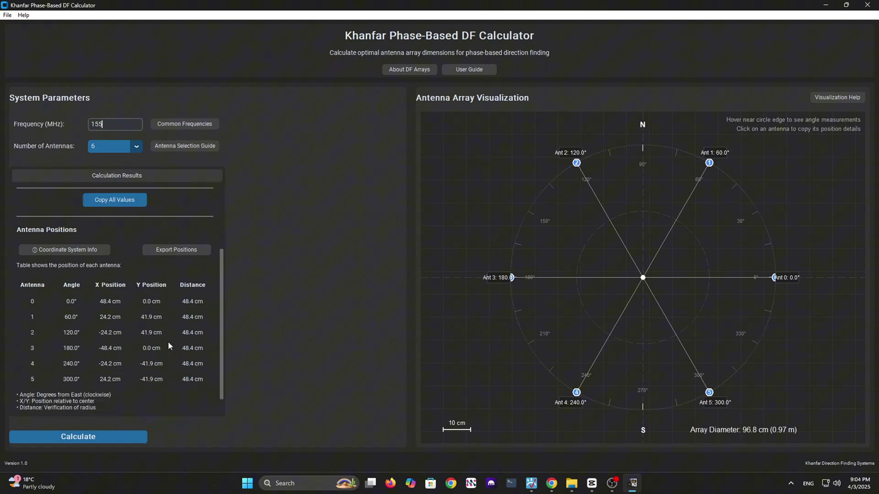
{"action": "scroll", "coordinate": [86, 309], "scroll_direction": "down", "scroll_amount": 1}
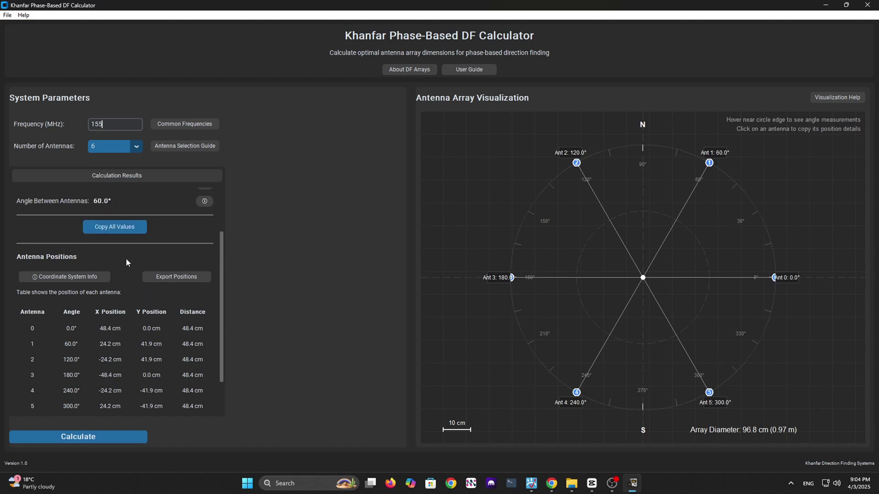
{"action": "scroll", "coordinate": [126, 258], "scroll_direction": "up", "scroll_amount": 2}
{"action": "scroll", "coordinate": [127, 231], "scroll_direction": "up", "scroll_amount": 3}
{"action": "scroll", "coordinate": [128, 220], "scroll_direction": "up", "scroll_amount": 2}
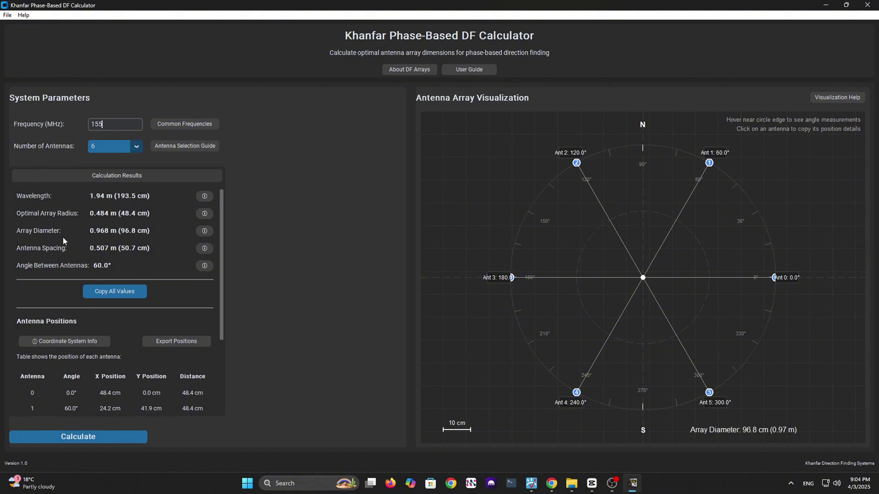
{"action": "scroll", "coordinate": [87, 348], "scroll_direction": "down", "scroll_amount": 2}
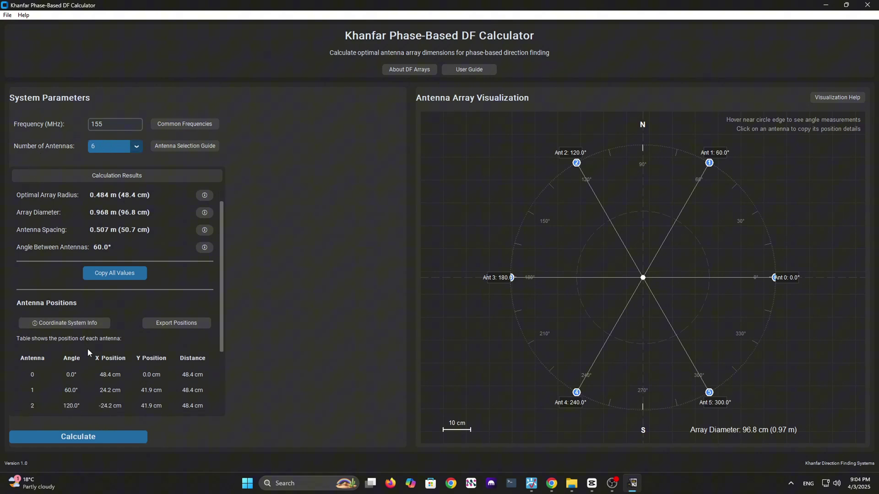
{"action": "scroll", "coordinate": [88, 348], "scroll_direction": "up", "scroll_amount": 2}
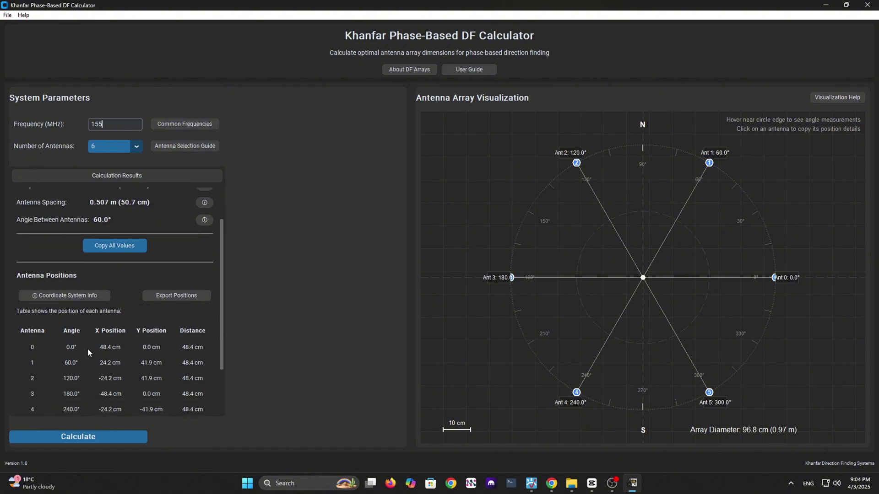
{"action": "left_click", "coordinate": [167, 127]}
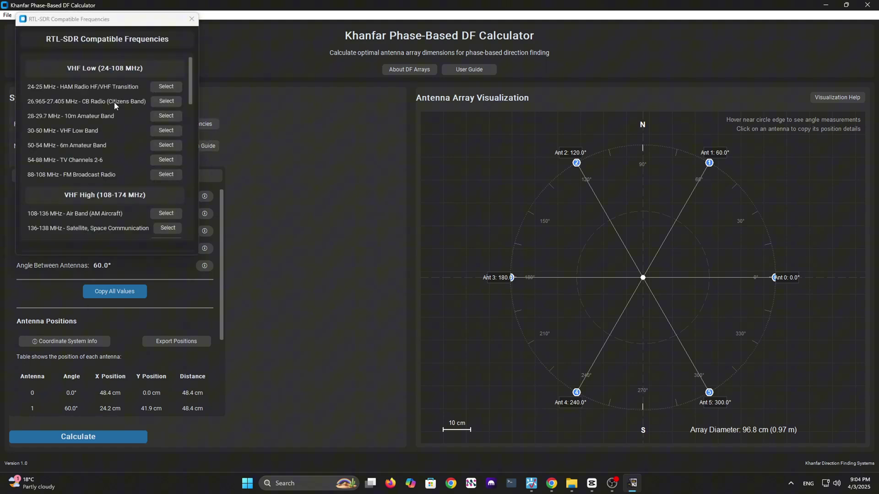
{"action": "scroll", "coordinate": [115, 101], "scroll_direction": "down", "scroll_amount": 2}
{"action": "scroll", "coordinate": [114, 117], "scroll_direction": "down", "scroll_amount": 2}
{"action": "scroll", "coordinate": [117, 159], "scroll_direction": "down", "scroll_amount": 2}
{"action": "scroll", "coordinate": [116, 170], "scroll_direction": "down", "scroll_amount": 2}
{"action": "scroll", "coordinate": [115, 173], "scroll_direction": "down", "scroll_amount": 1}
{"action": "scroll", "coordinate": [115, 174], "scroll_direction": "down", "scroll_amount": 2}
{"action": "scroll", "coordinate": [112, 178], "scroll_direction": "down", "scroll_amount": 2}
{"action": "scroll", "coordinate": [113, 178], "scroll_direction": "down", "scroll_amount": 2}
{"action": "scroll", "coordinate": [112, 181], "scroll_direction": "down", "scroll_amount": 2}
{"action": "scroll", "coordinate": [110, 181], "scroll_direction": "down", "scroll_amount": 2}
{"action": "scroll", "coordinate": [114, 172], "scroll_direction": "down", "scroll_amount": 2}
{"action": "scroll", "coordinate": [122, 152], "scroll_direction": "down", "scroll_amount": 1}
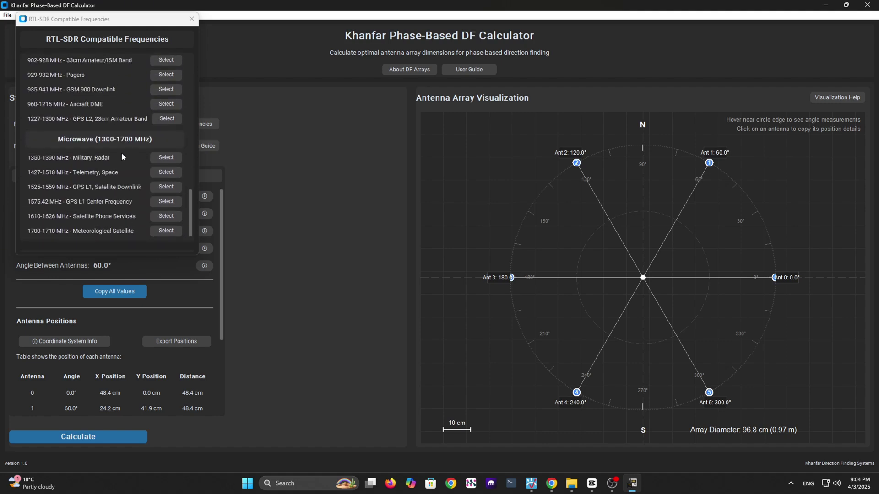
{"action": "left_click", "coordinate": [191, 18]}
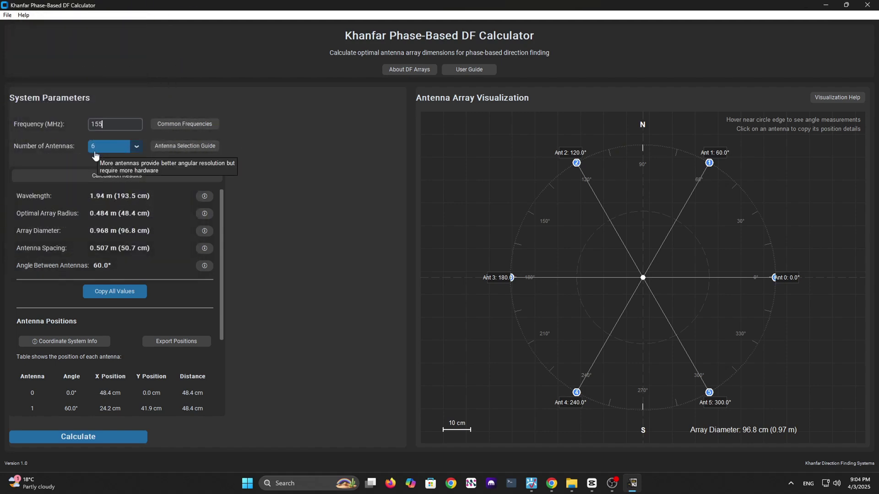
Keep six antennas, view the phase-based DF background, and copy all calculated values to the clipboard
{"action": "left_click", "coordinate": [109, 146]}
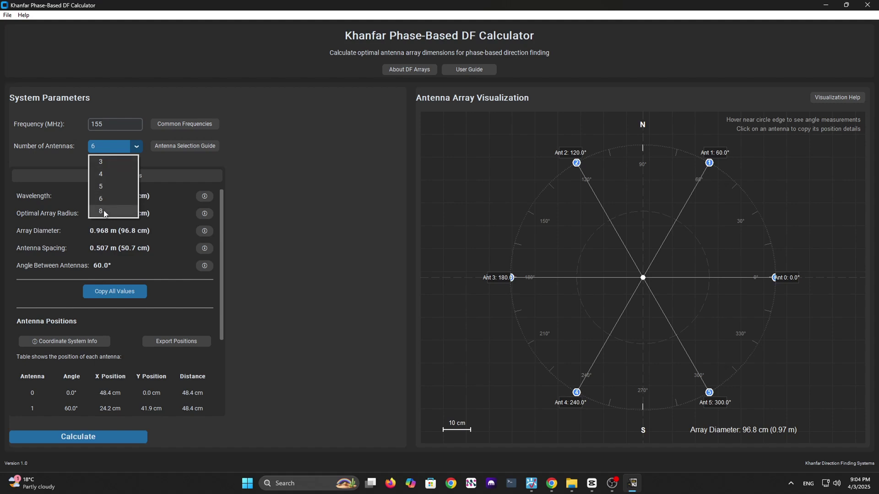
{"action": "left_click", "coordinate": [249, 148]}
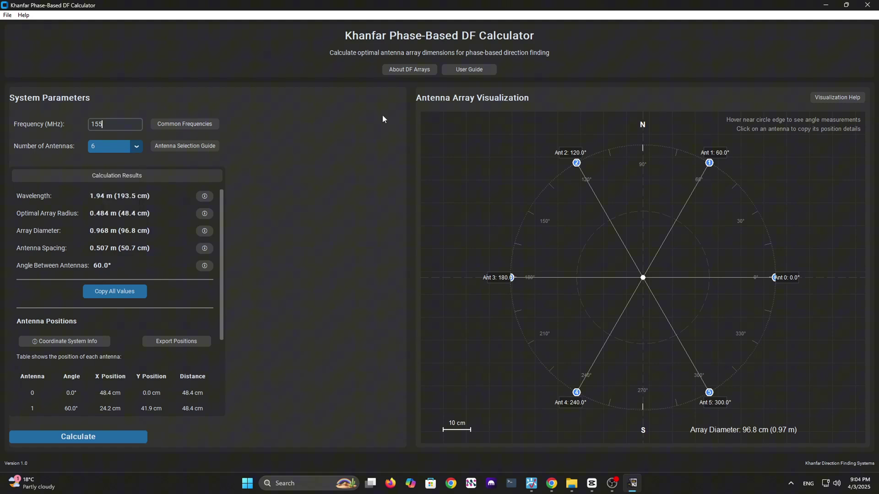
{"action": "left_click", "coordinate": [408, 70]}
{"action": "scroll", "coordinate": [238, 159], "scroll_direction": "down", "scroll_amount": 2}
{"action": "left_click", "coordinate": [177, 247]}
{"action": "scroll", "coordinate": [124, 215], "scroll_direction": "down", "scroll_amount": 3}
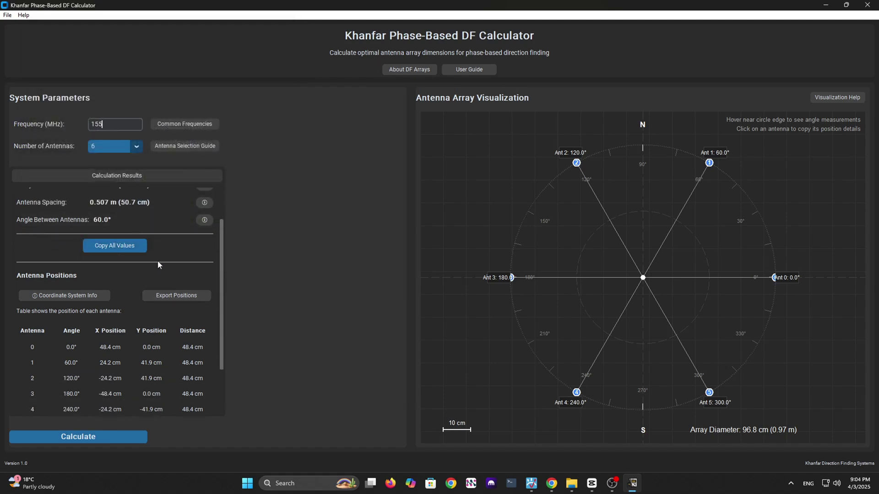
{"action": "scroll", "coordinate": [123, 312], "scroll_direction": "up", "scroll_amount": 1}
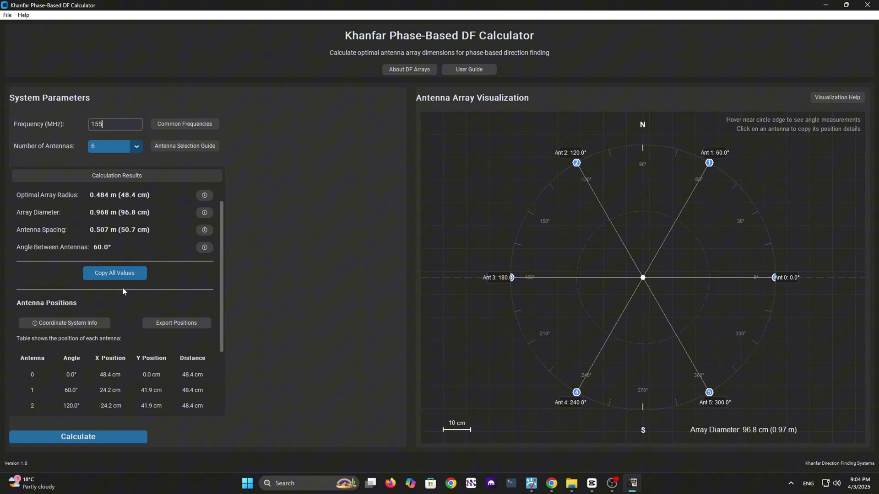
{"action": "left_click", "coordinate": [114, 272]}
{"action": "left_click", "coordinate": [505, 274]}
{"action": "scroll", "coordinate": [104, 297], "scroll_direction": "down", "scroll_amount": 1}
Review the coordinate system explanation, then export the six antenna positions as CSV
{"action": "left_click", "coordinate": [74, 295]}
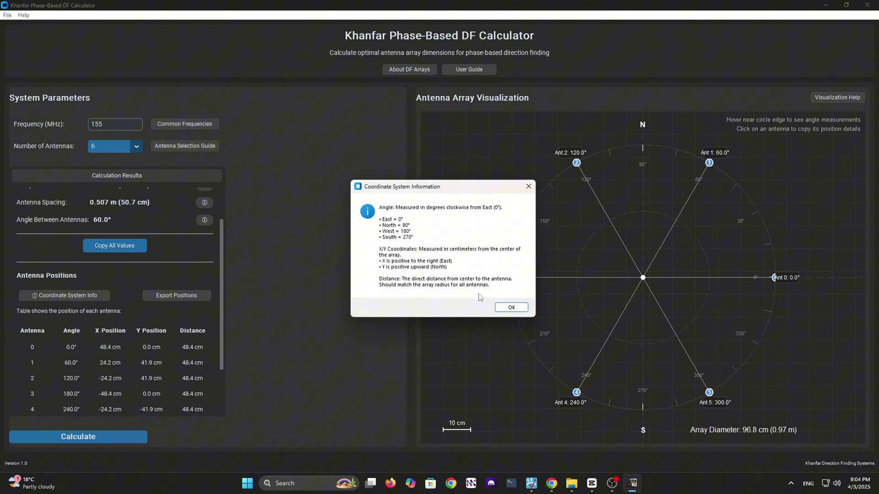
{"action": "left_click", "coordinate": [511, 308]}
{"action": "scroll", "coordinate": [173, 303], "scroll_direction": "down", "scroll_amount": 2}
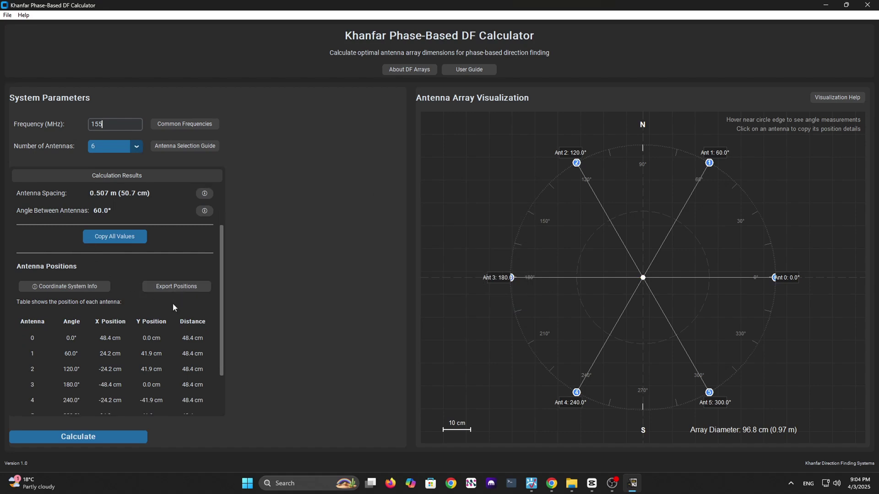
{"action": "scroll", "coordinate": [172, 281], "scroll_direction": "down", "scroll_amount": 1}
{"action": "left_click", "coordinate": [177, 240]}
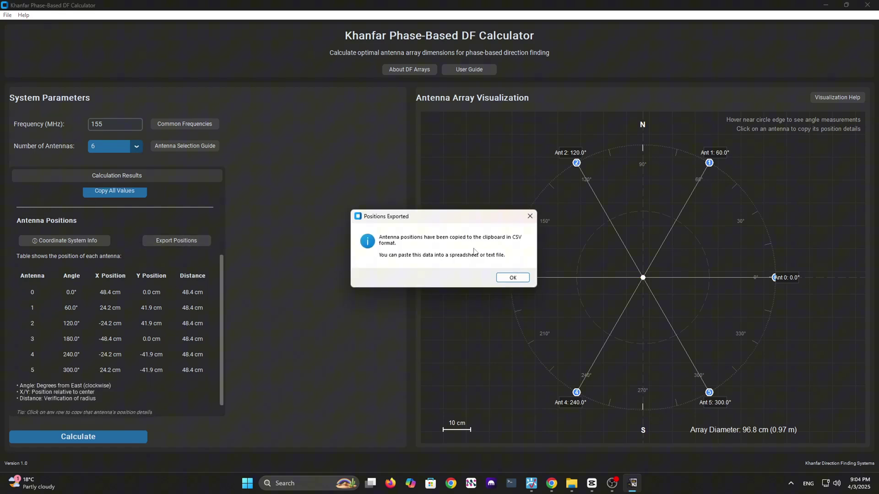
{"action": "left_click", "coordinate": [514, 278]}
{"action": "scroll", "coordinate": [95, 287], "scroll_direction": "down", "scroll_amount": 1}
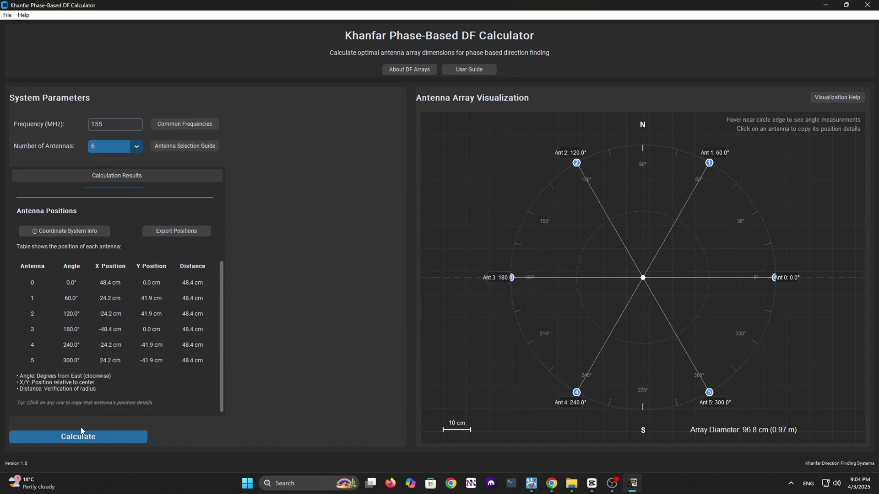
{"action": "scroll", "coordinate": [94, 332], "scroll_direction": "up", "scroll_amount": 3}
{"action": "scroll", "coordinate": [95, 332], "scroll_direction": "up", "scroll_amount": 1}
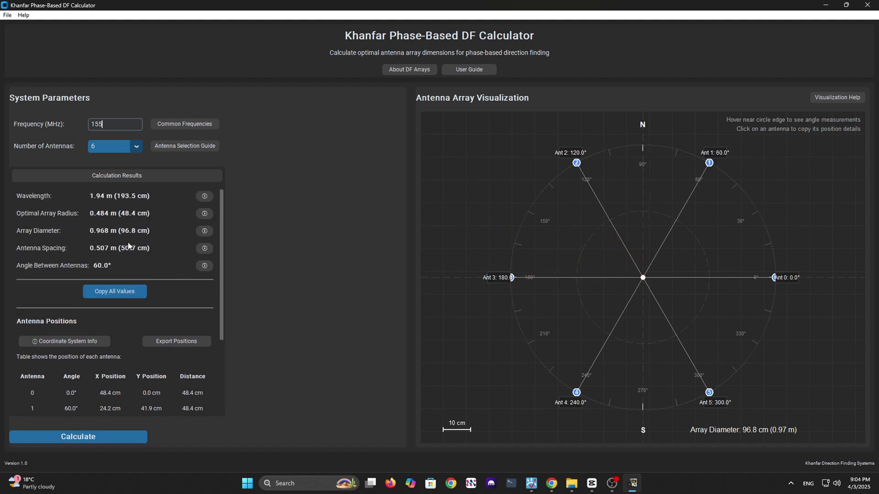
Recalculate the array at 170 MHz and review the array diameter explanation
{"action": "double_click", "coordinate": [97, 124]}
{"action": "type", "text": "170"}
{"action": "left_click", "coordinate": [74, 437]}
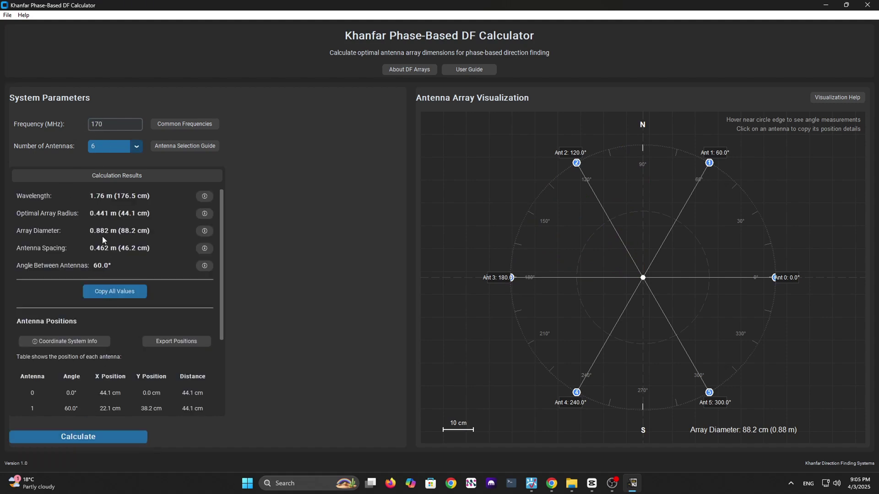
{"action": "left_click", "coordinate": [204, 230]}
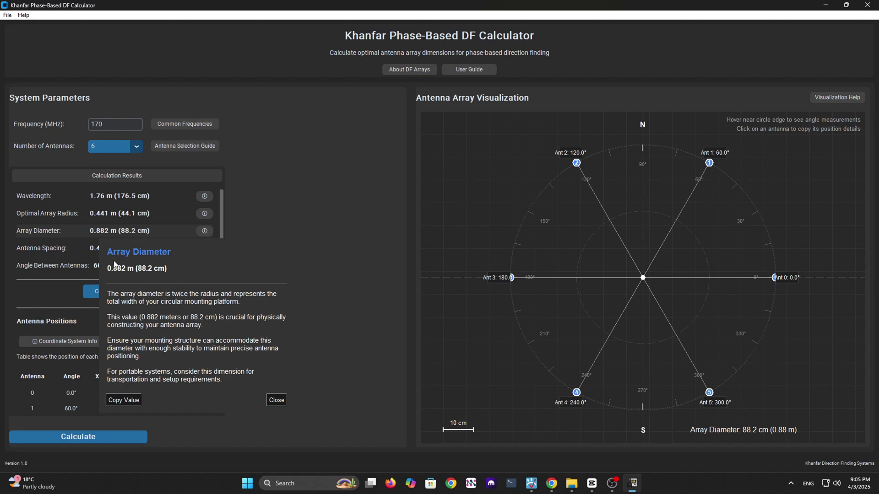
{"action": "left_click", "coordinate": [276, 400]}
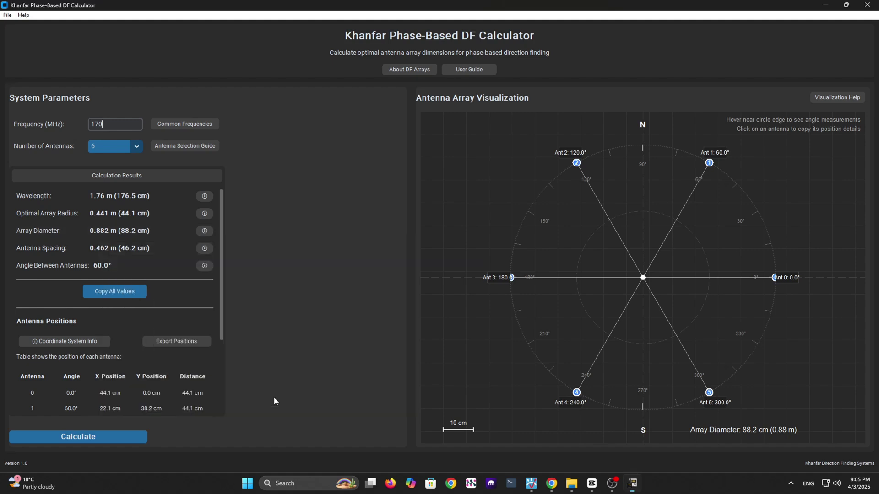
Review the wavelength, array diameter and antenna spacing explanations
{"action": "left_click", "coordinate": [203, 196]}
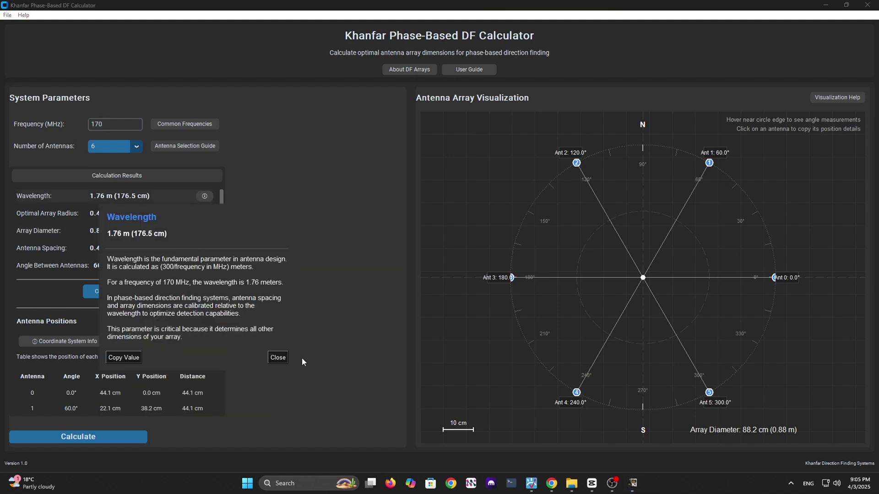
{"action": "left_click", "coordinate": [278, 357]}
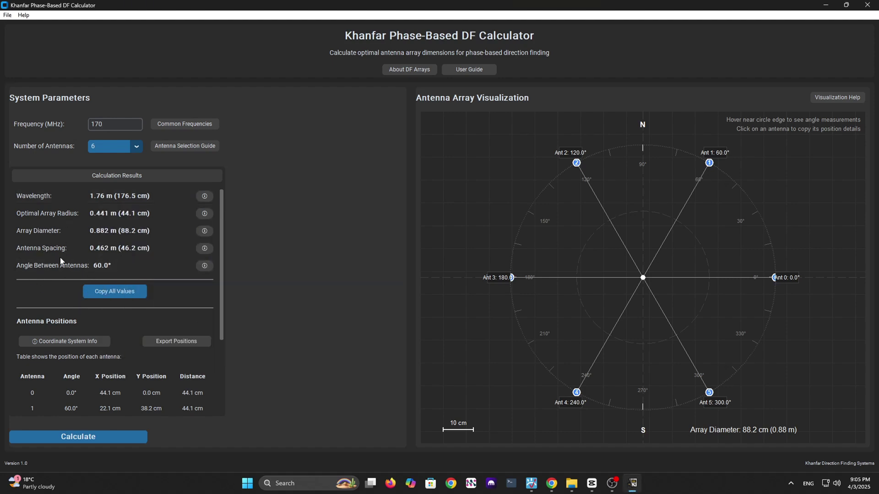
{"action": "left_click", "coordinate": [204, 231]}
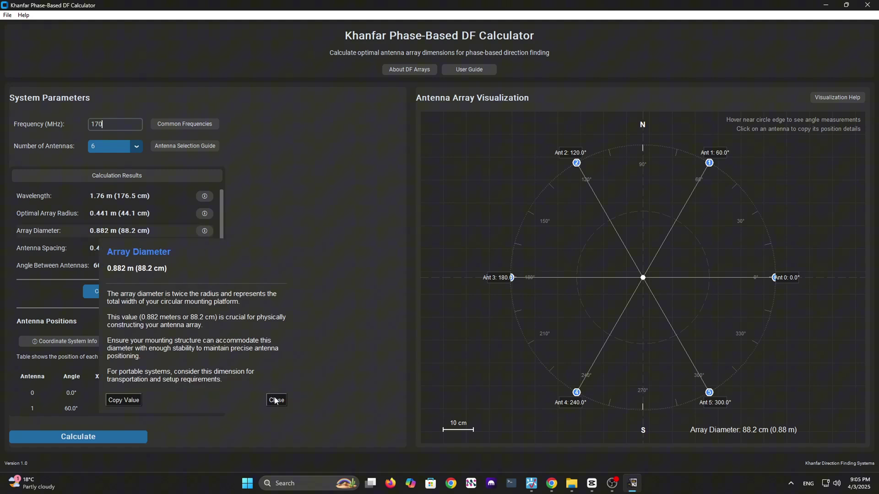
{"action": "left_click", "coordinate": [269, 369]}
{"action": "left_click", "coordinate": [204, 248]}
{"action": "left_click", "coordinate": [268, 417]}
{"action": "scroll", "coordinate": [107, 314], "scroll_direction": "down", "scroll_amount": 3}
{"action": "scroll", "coordinate": [124, 315], "scroll_direction": "down", "scroll_amount": 3}
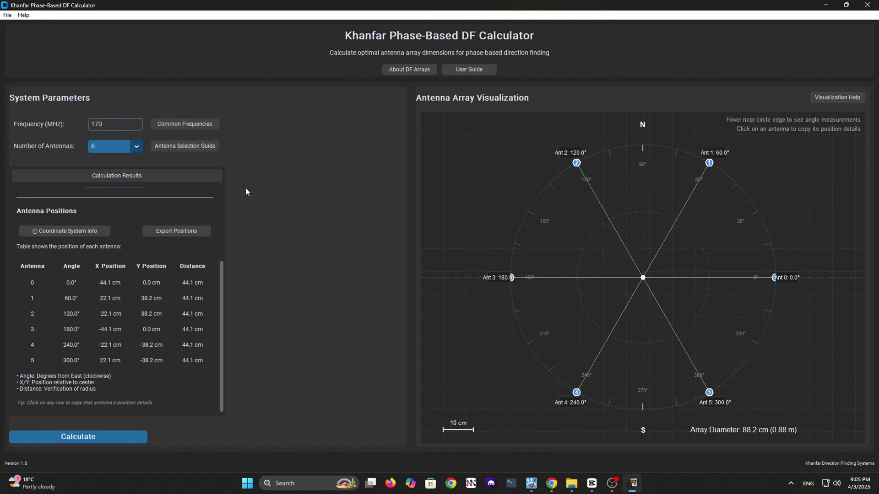
Recalculate for 3 antennas and inspect the position details of antennas 1 and 2
{"action": "left_click", "coordinate": [108, 146]}
{"action": "left_click", "coordinate": [100, 161]}
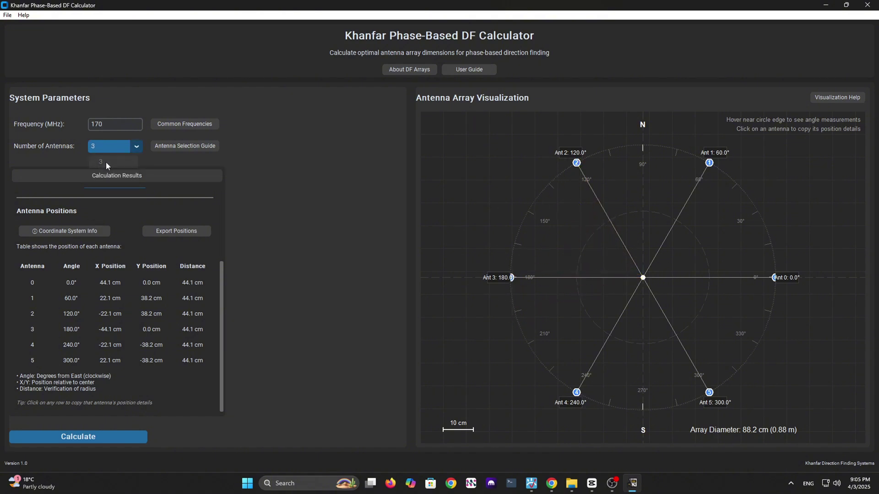
{"action": "left_click", "coordinate": [109, 437]}
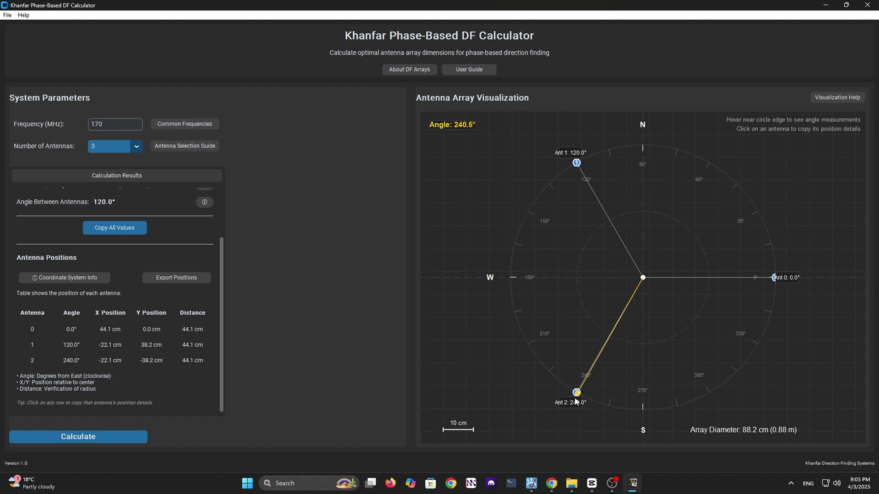
{"action": "left_click", "coordinate": [577, 163]}
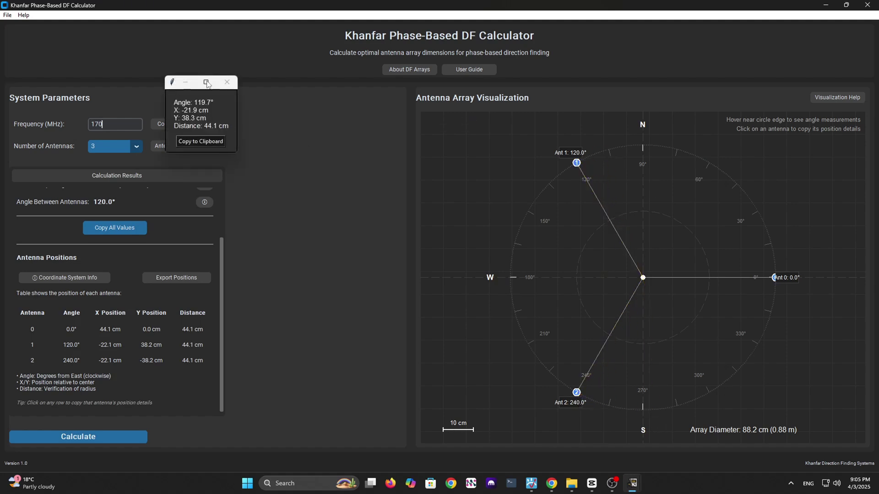
{"action": "left_click", "coordinate": [227, 82]}
{"action": "left_click", "coordinate": [576, 392]}
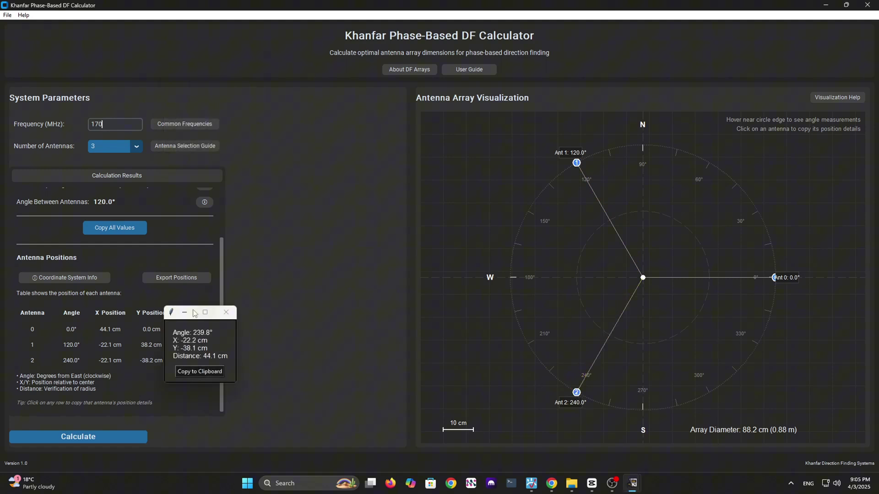
{"action": "left_click", "coordinate": [225, 314]}
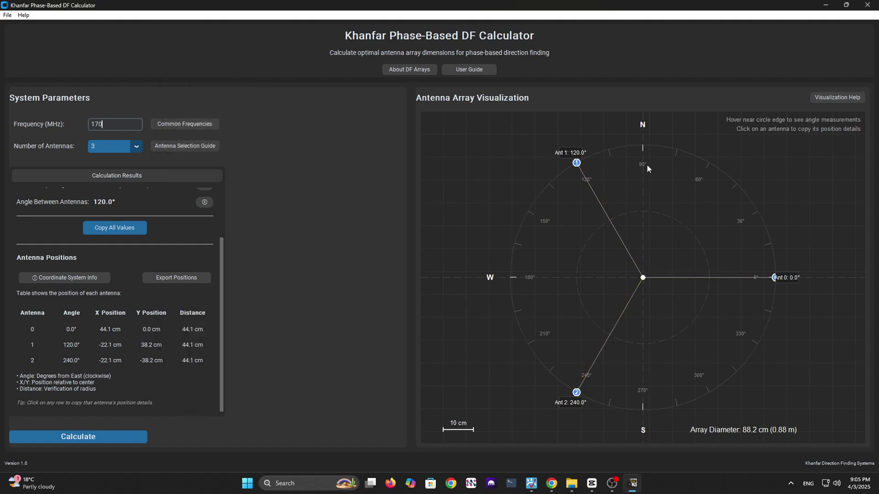
Recalculate for 8 antennas and launch the user guide in the web browser
{"action": "left_click", "coordinate": [124, 147]}
{"action": "left_click", "coordinate": [100, 211]}
{"action": "left_click", "coordinate": [96, 437]}
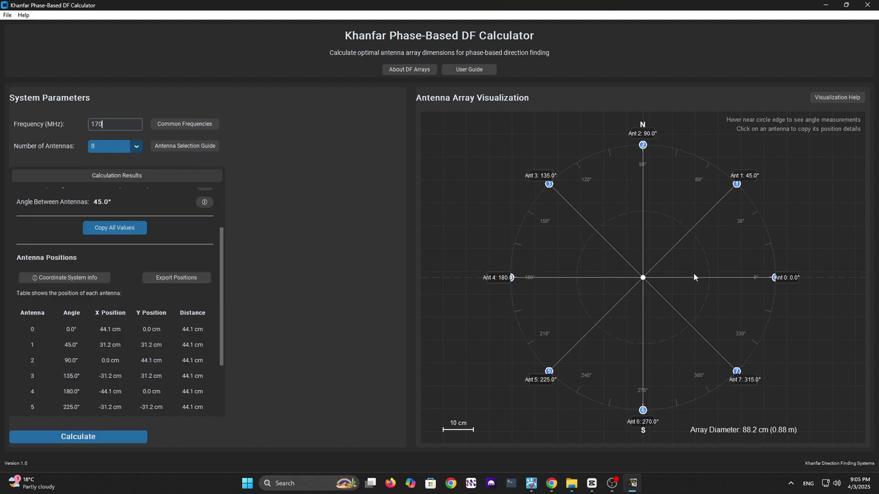
{"action": "left_click", "coordinate": [468, 69]}
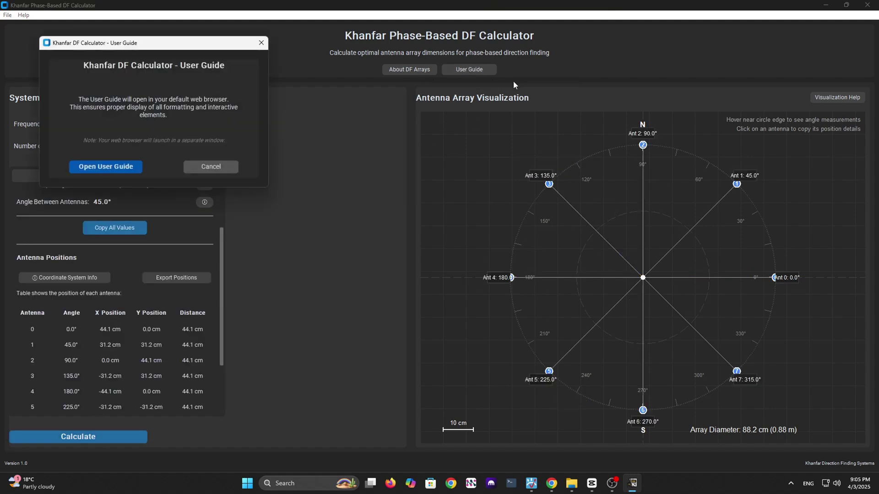
{"action": "left_click", "coordinate": [106, 167]}
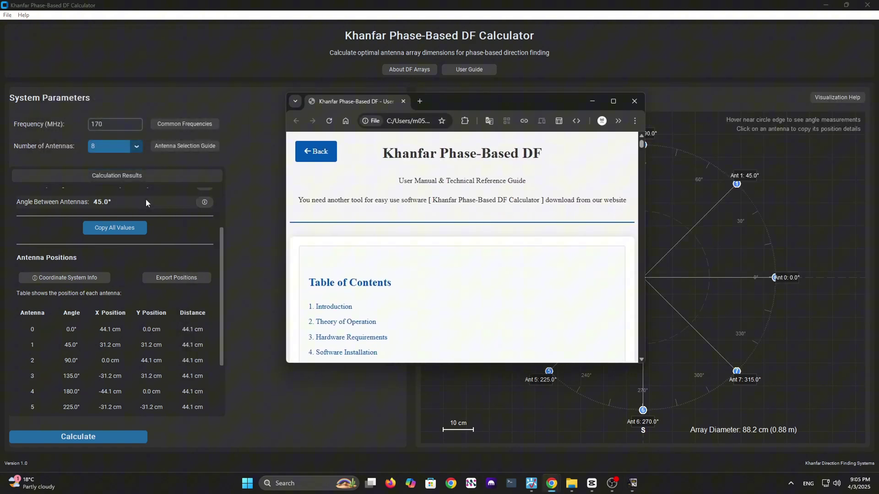
{"action": "scroll", "coordinate": [145, 238], "scroll_direction": "up", "scroll_amount": 3}
{"action": "scroll", "coordinate": [139, 237], "scroll_direction": "up", "scroll_amount": 2}
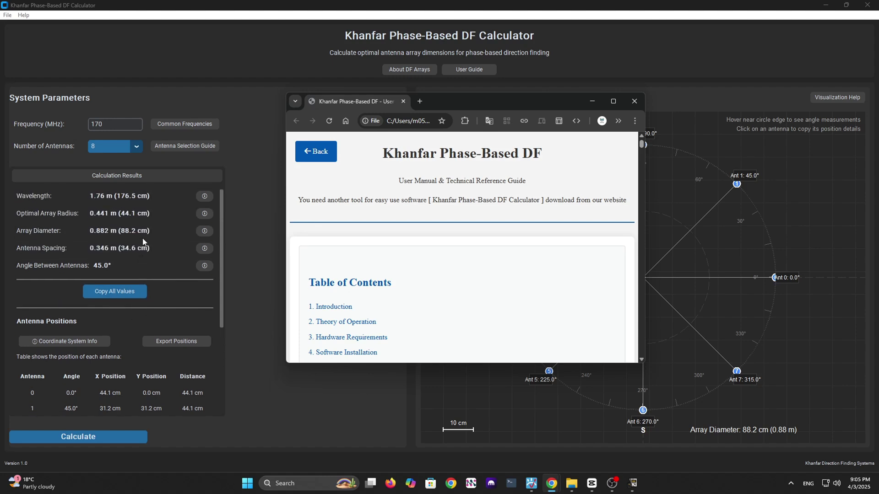
Bring the calculator back in front of the browser and review the array diameter explanation
{"action": "left_click", "coordinate": [38, 230]}
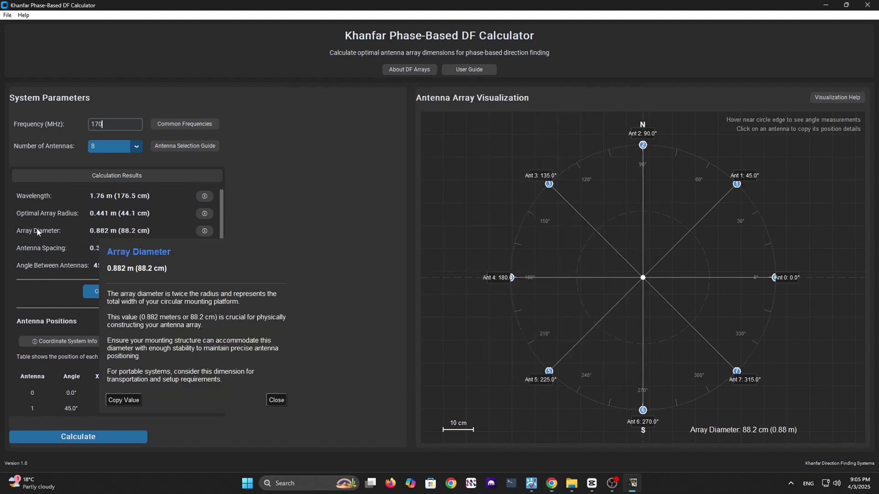
{"action": "left_click", "coordinate": [273, 398]}
{"action": "left_click", "coordinate": [204, 231]}
{"action": "scroll", "coordinate": [162, 334], "scroll_direction": "down", "scroll_amount": 3}
{"action": "scroll", "coordinate": [161, 335], "scroll_direction": "up", "scroll_amount": 3}
{"action": "left_click", "coordinate": [276, 400]}
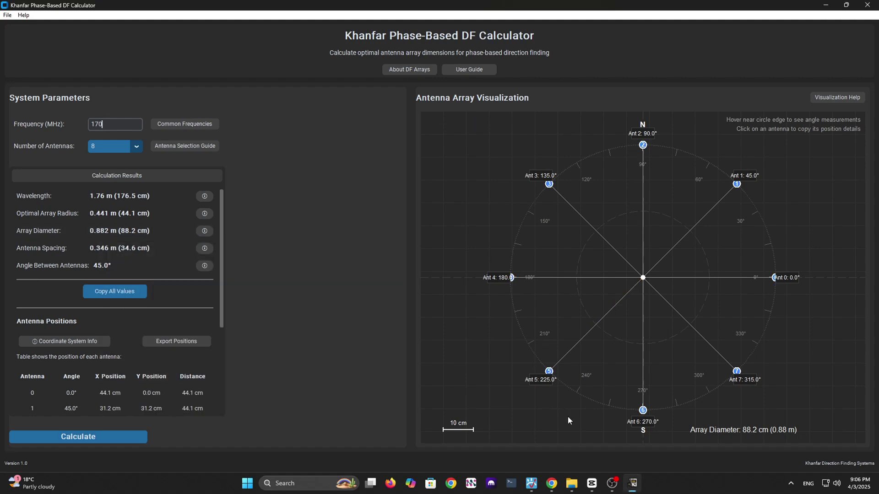